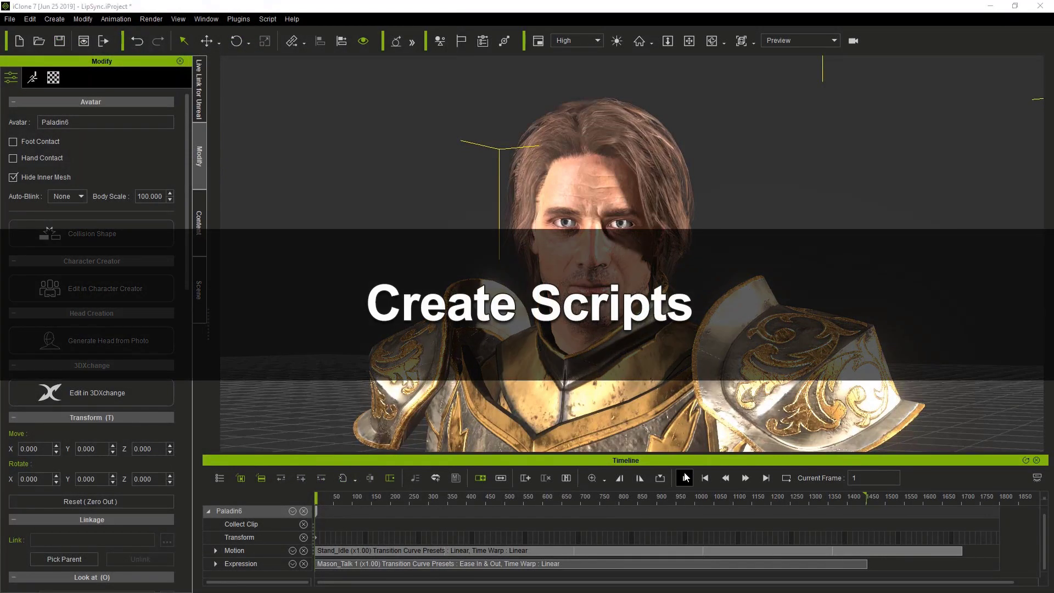
Step: Preview part of the character's current animation and return to the first frame
left_click(684, 478)
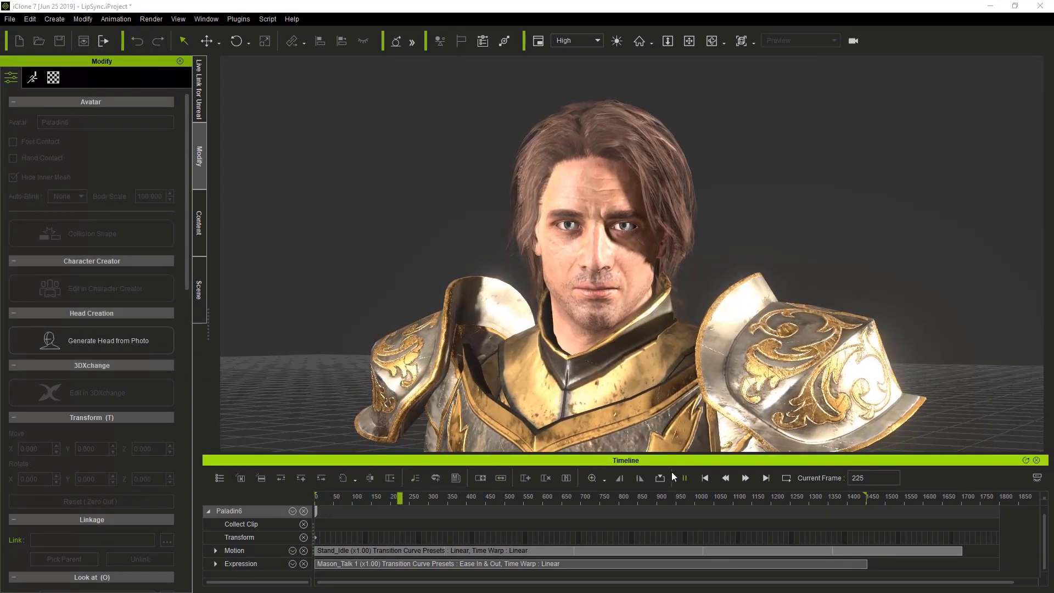
left_click(684, 479)
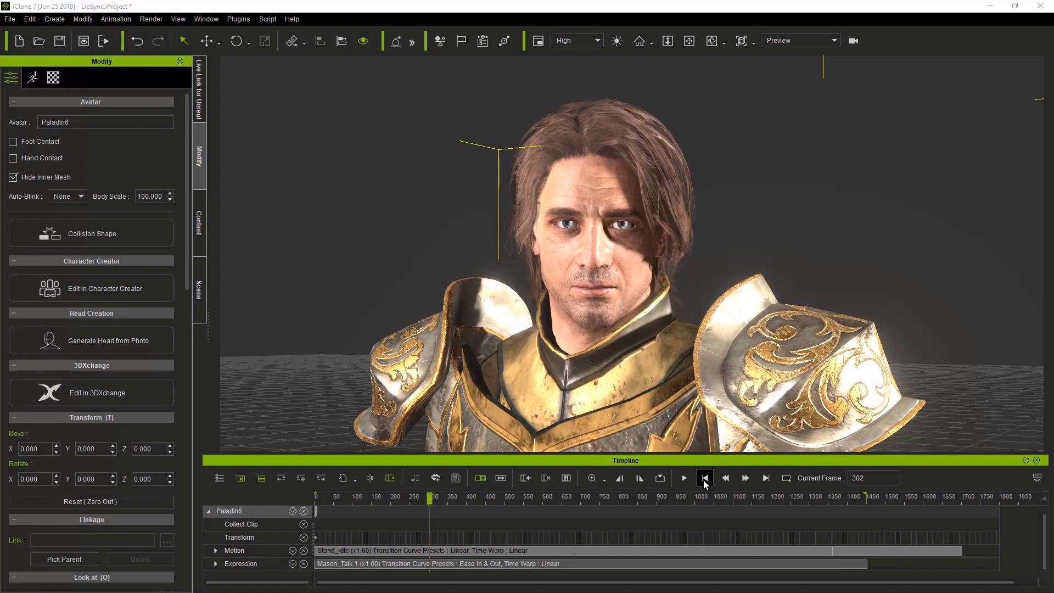
left_click(704, 478)
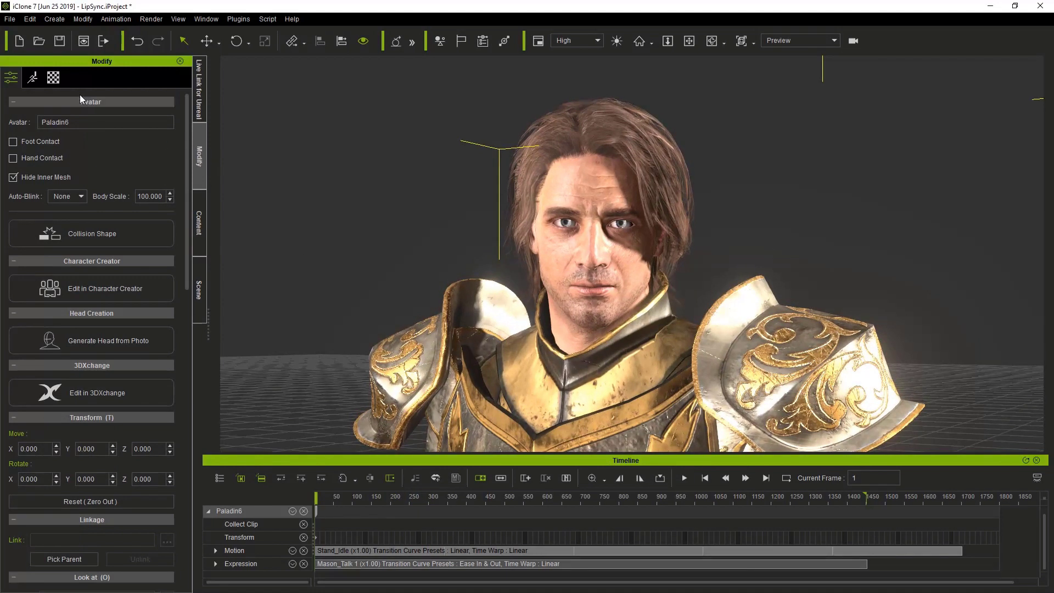
Step: Create a facial script for the character from the audio file Talk.wav
left_click(35, 84)
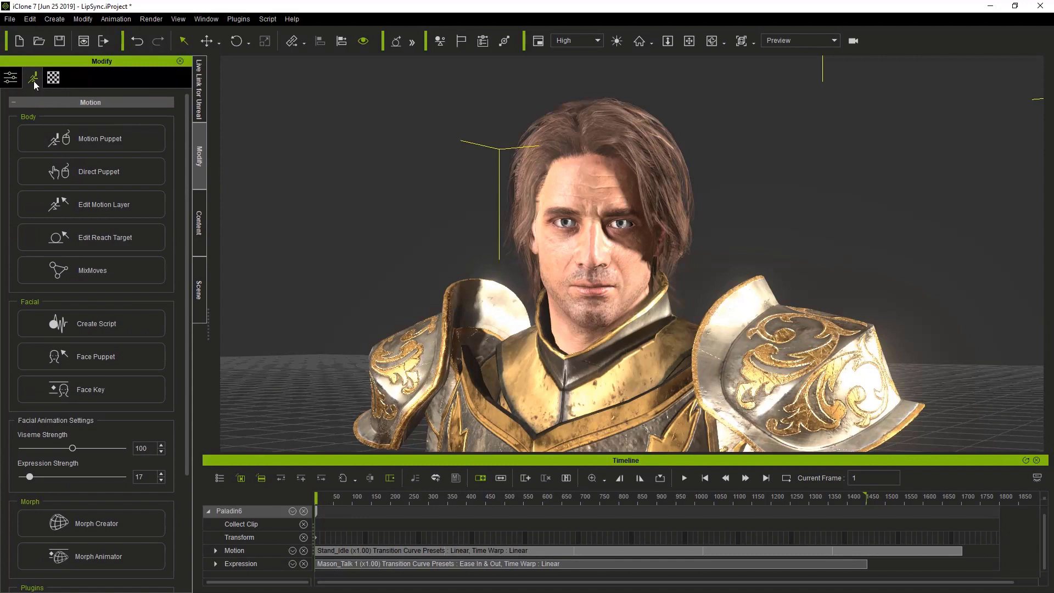
left_click(134, 325)
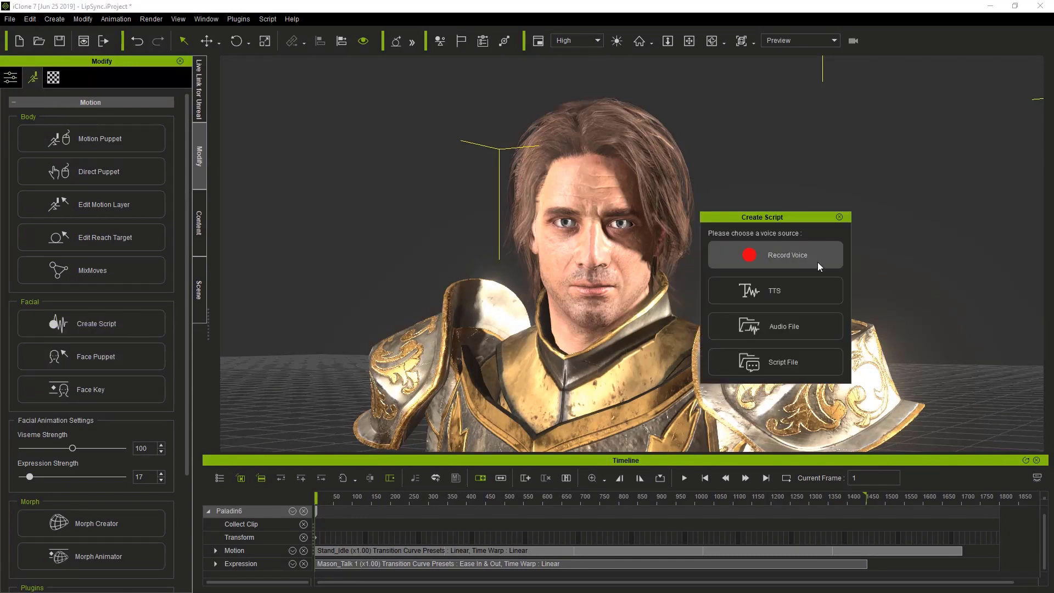
left_click(820, 324)
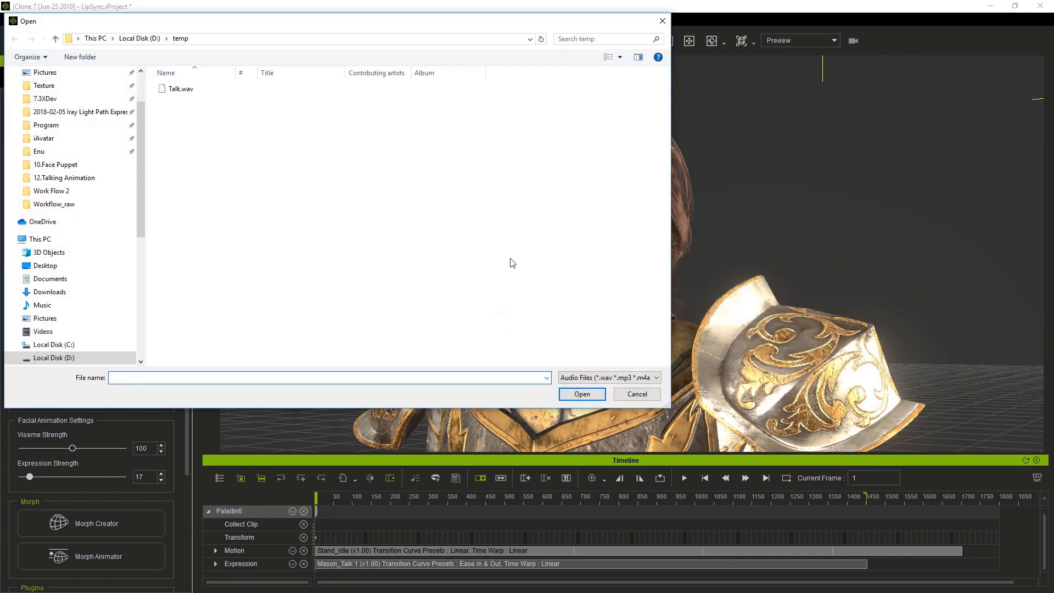
left_click(197, 92)
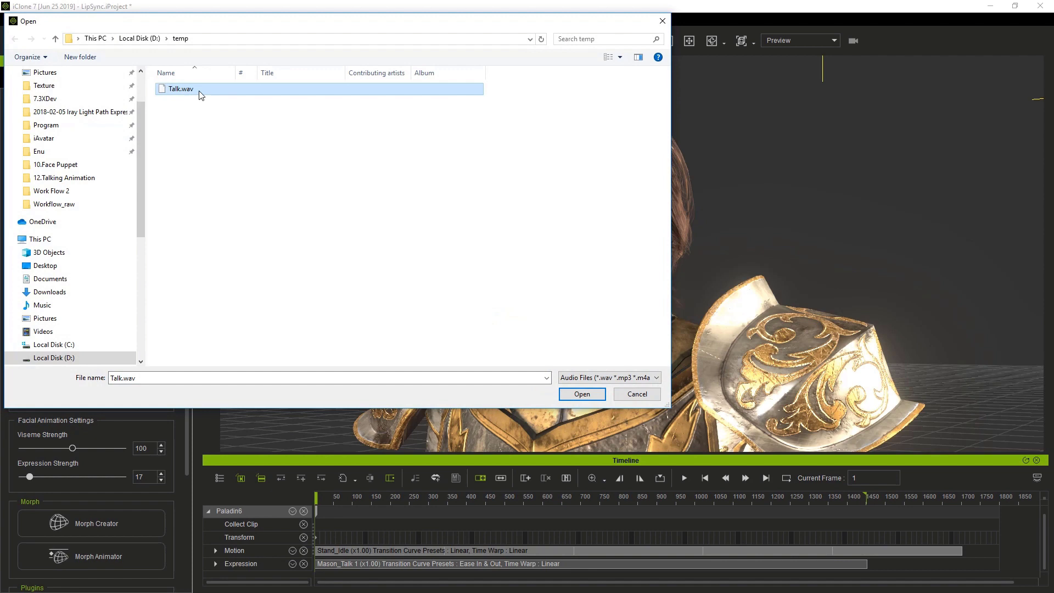
left_click(583, 395)
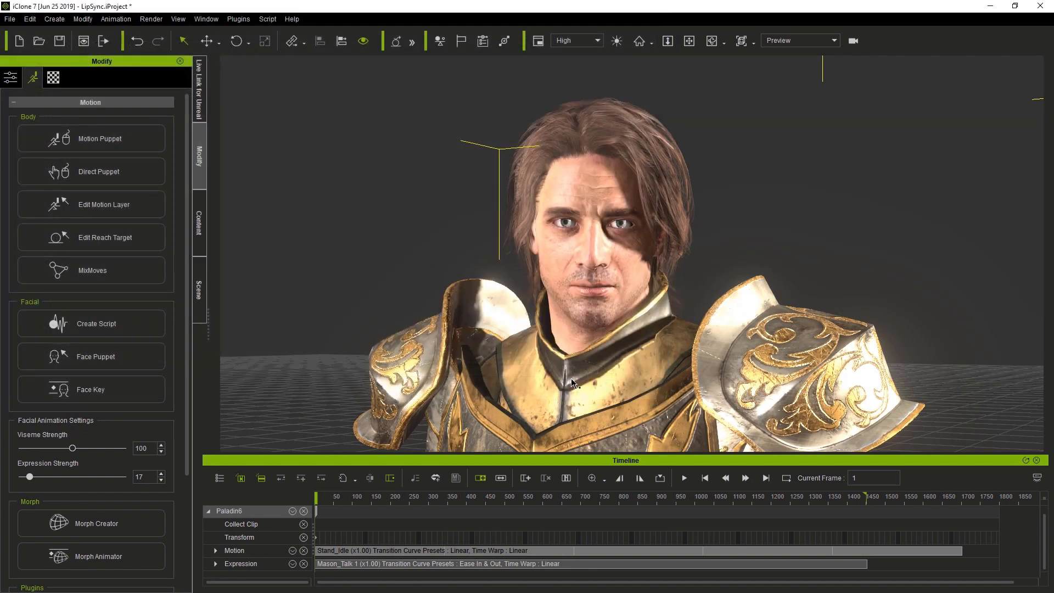
Step: Enlarge the timeline, show the character's Viseme track and expand it to reveal Voice and Lips
left_click_drag(695, 456, 676, 396)
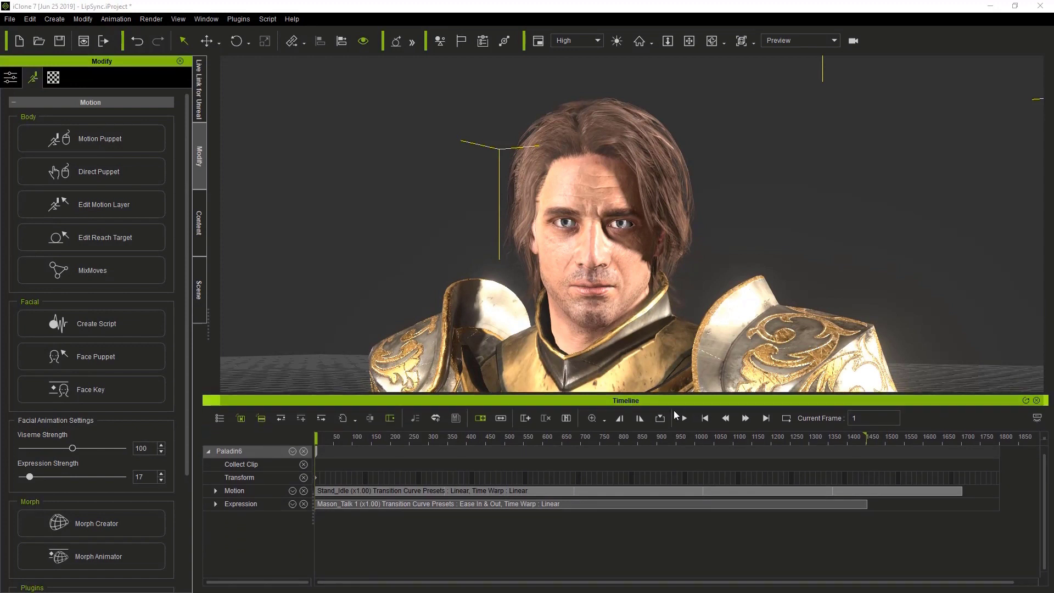
left_click(292, 450)
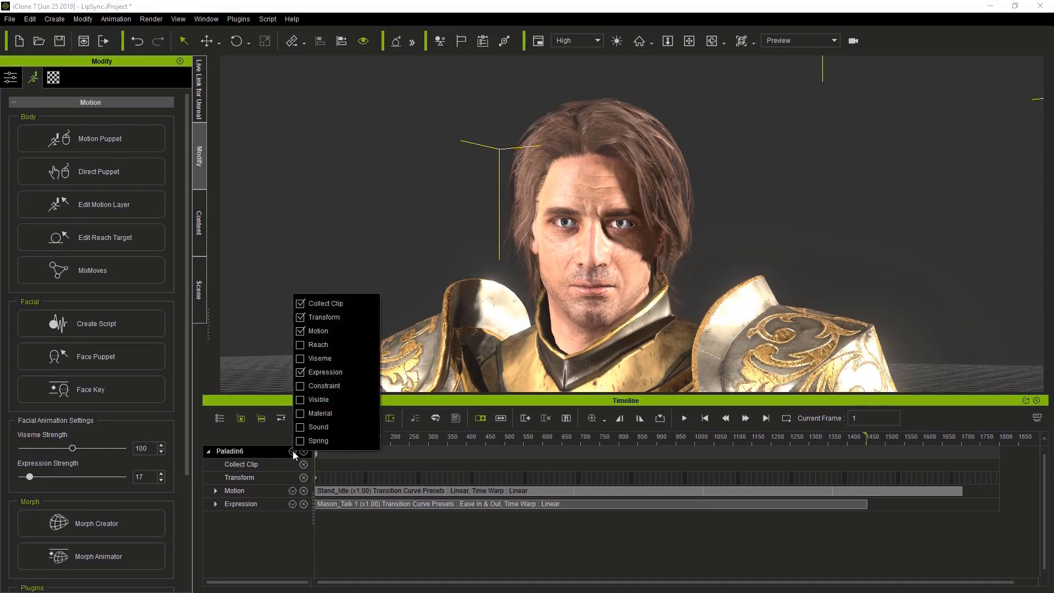
left_click(300, 359)
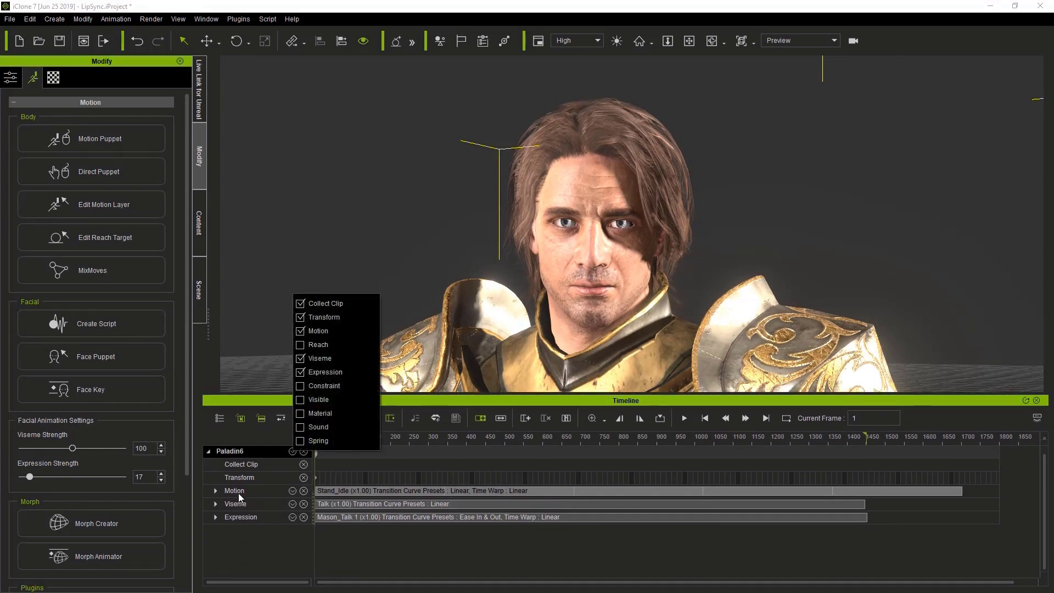
left_click(238, 503)
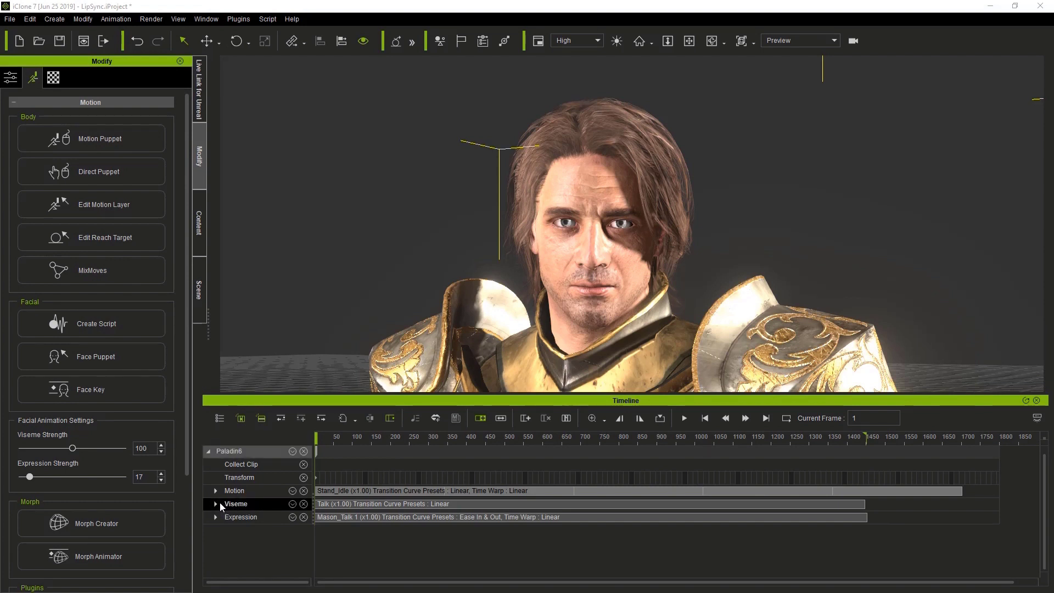
left_click(216, 503)
scroll(364, 518, "down", 1)
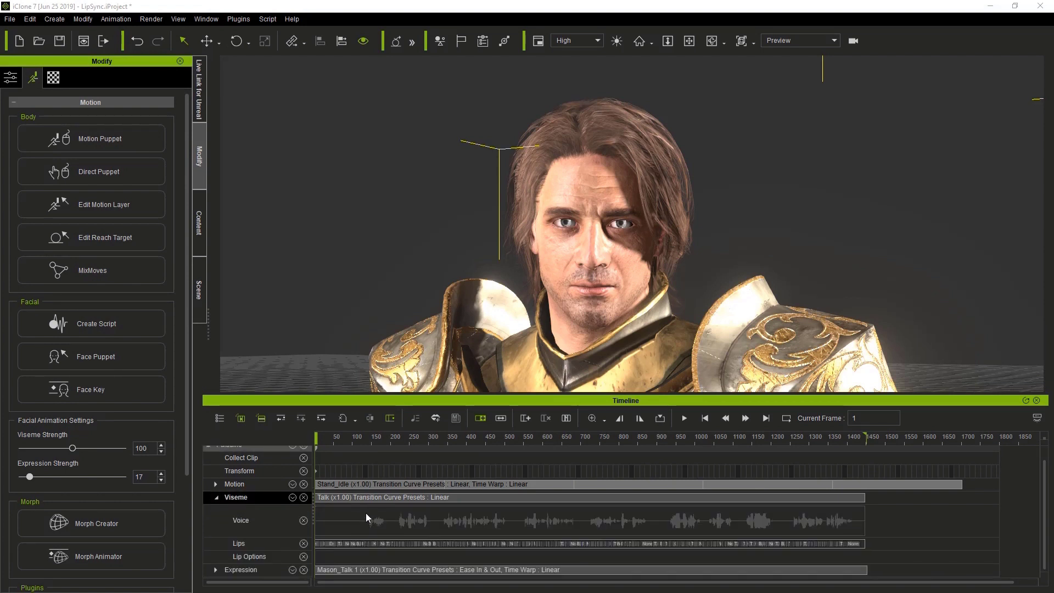
Step: Examine the voice waveform and lip keys along the timeline, and play back the talking animation
left_click(366, 518)
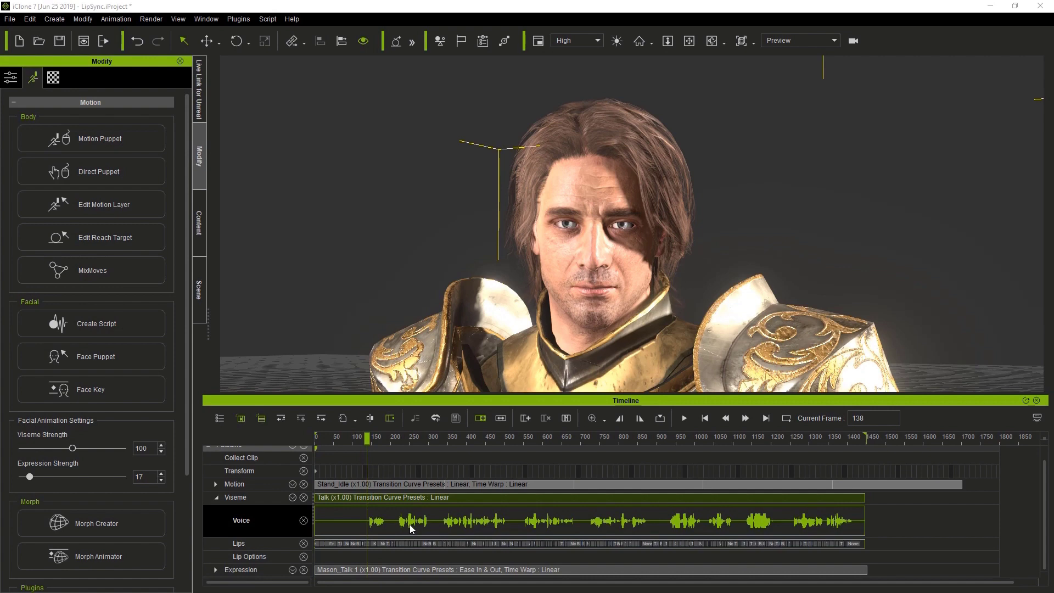
scroll(413, 526, "up", 6)
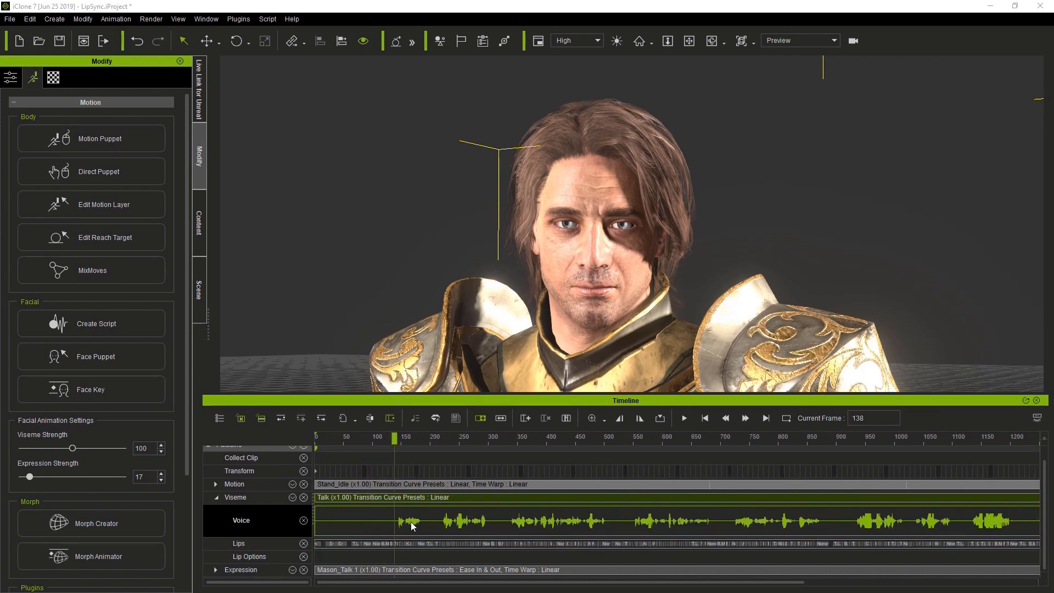
left_click_drag(609, 439, 946, 486)
left_click_drag(429, 584, 532, 578)
scroll(700, 514, "down", 5)
scroll(702, 514, "down", 2)
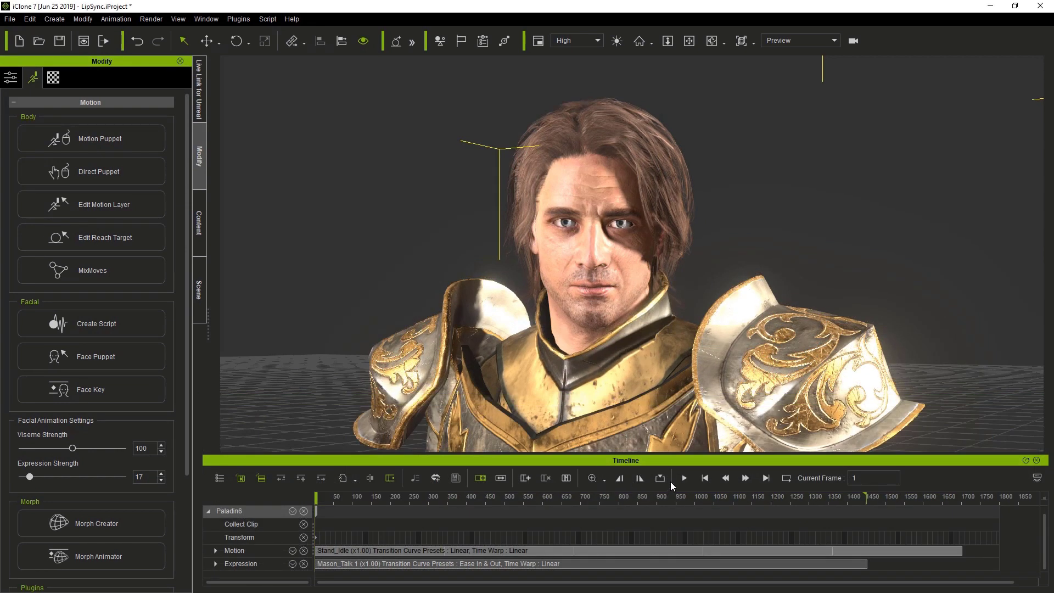
left_click(678, 482)
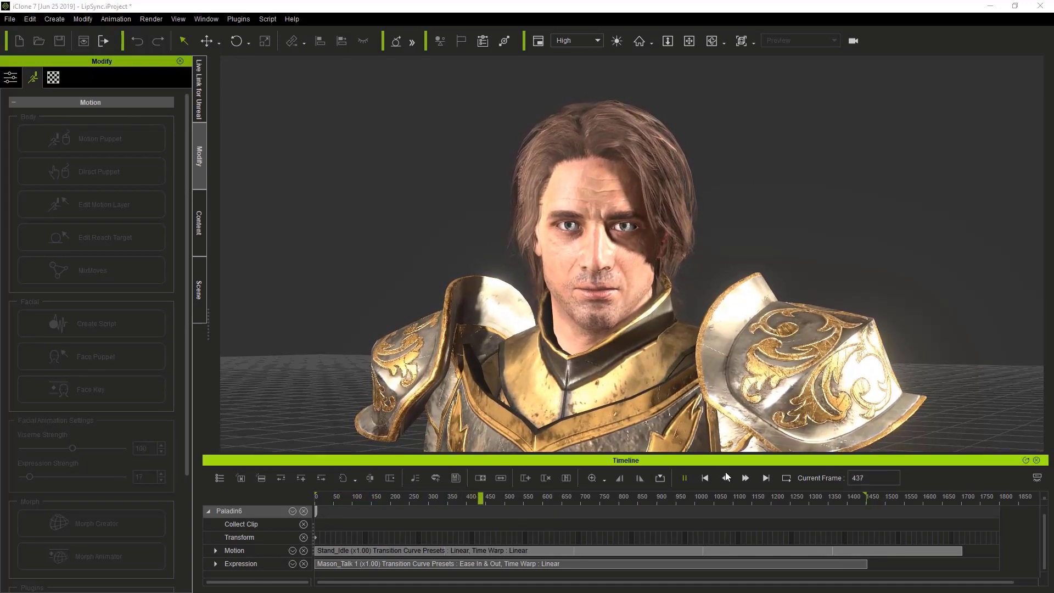
left_click(684, 477)
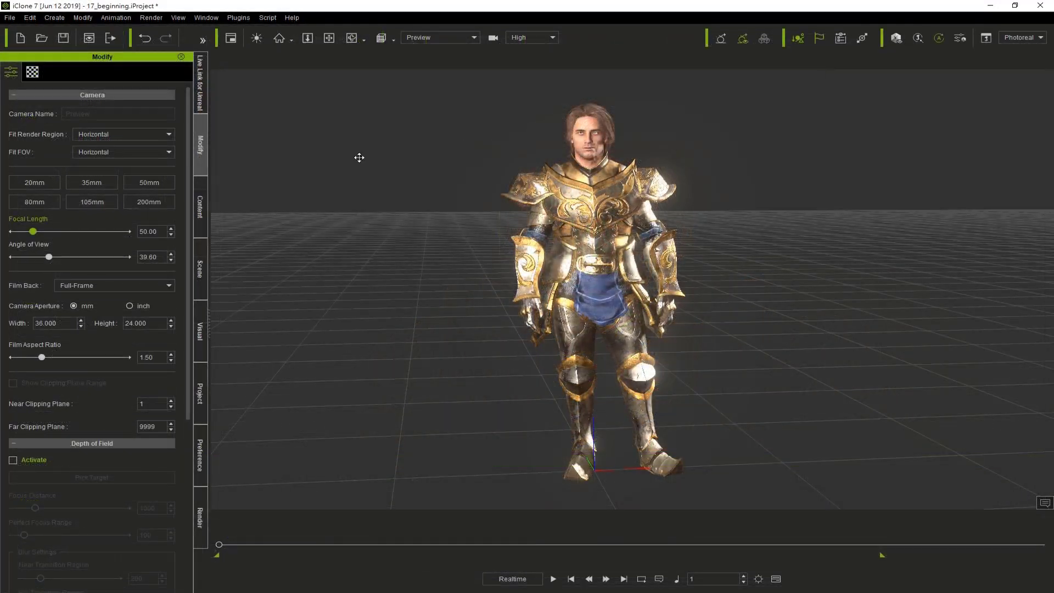
Step: Apply the Mason_Talk 1 animation from the MotionPlus Male templates to the armored character
left_click(198, 200)
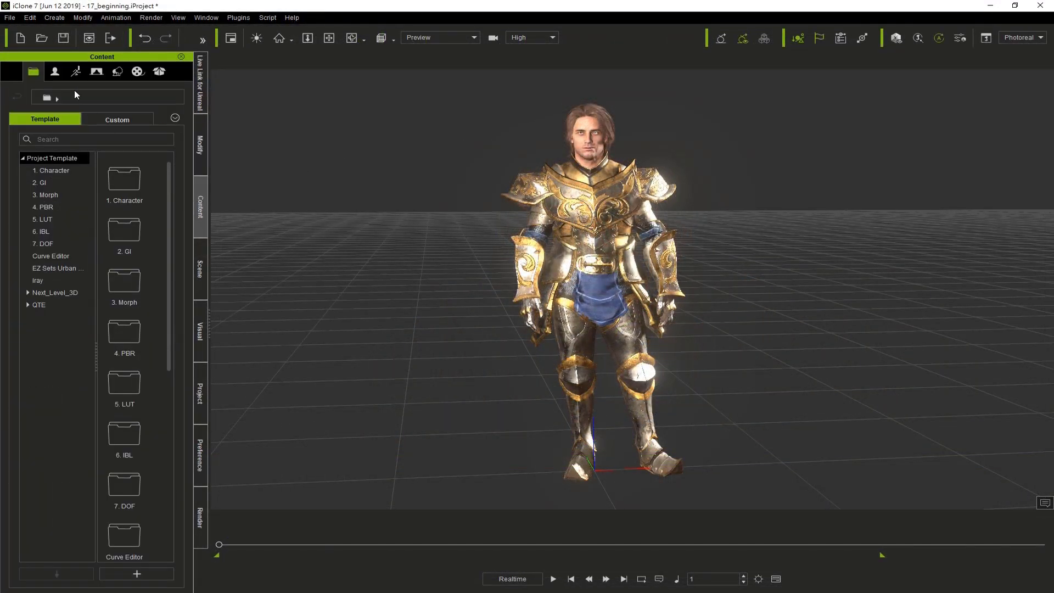
left_click(76, 72)
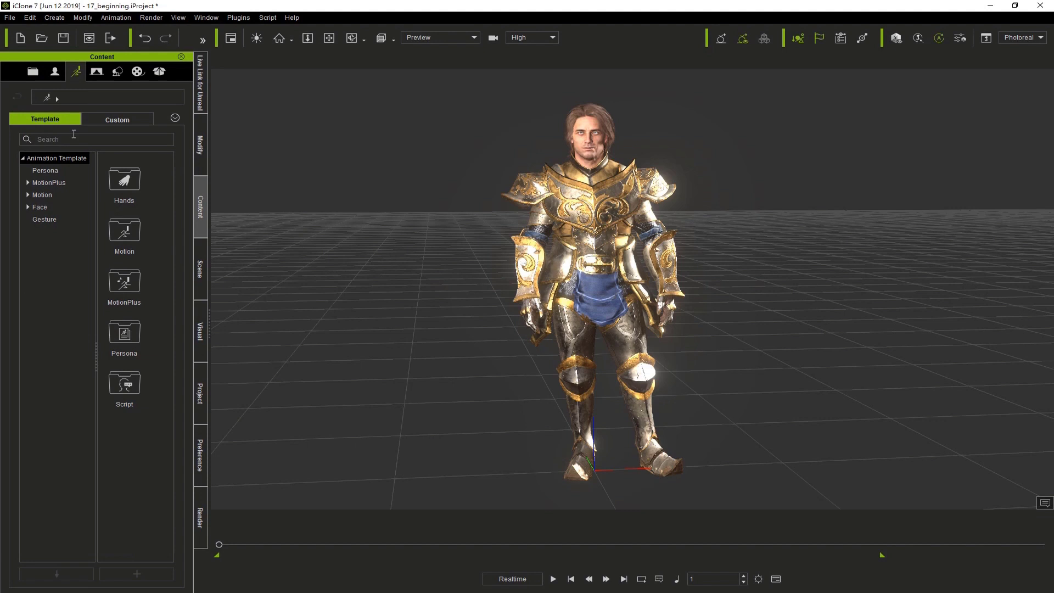
left_click(28, 182)
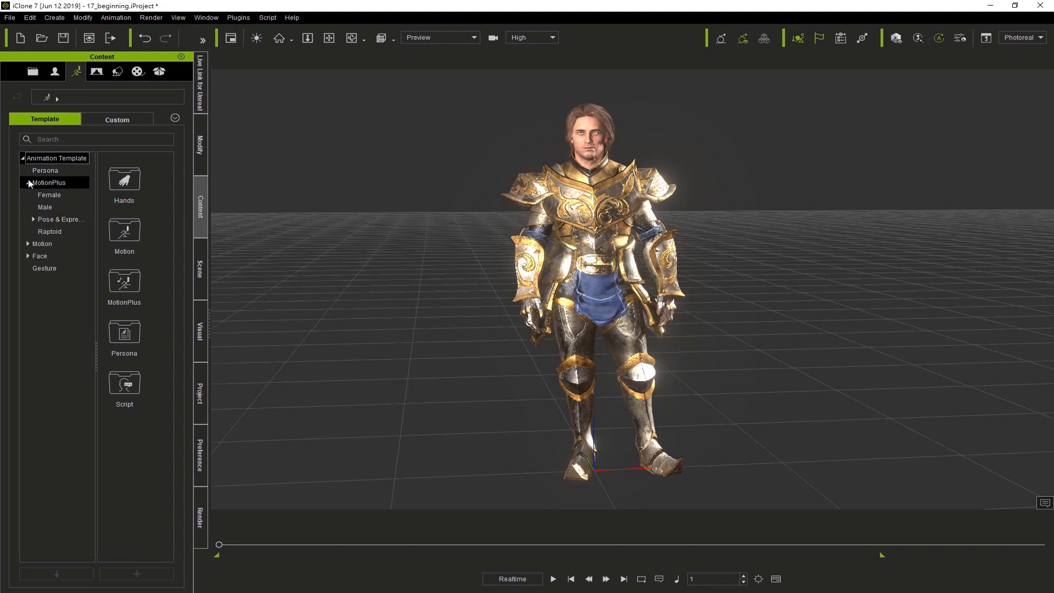
left_click(45, 208)
left_click_drag(124, 175, 593, 250)
Step: Play back the applied talk motion while viewing the character's upper body up close
key("space")
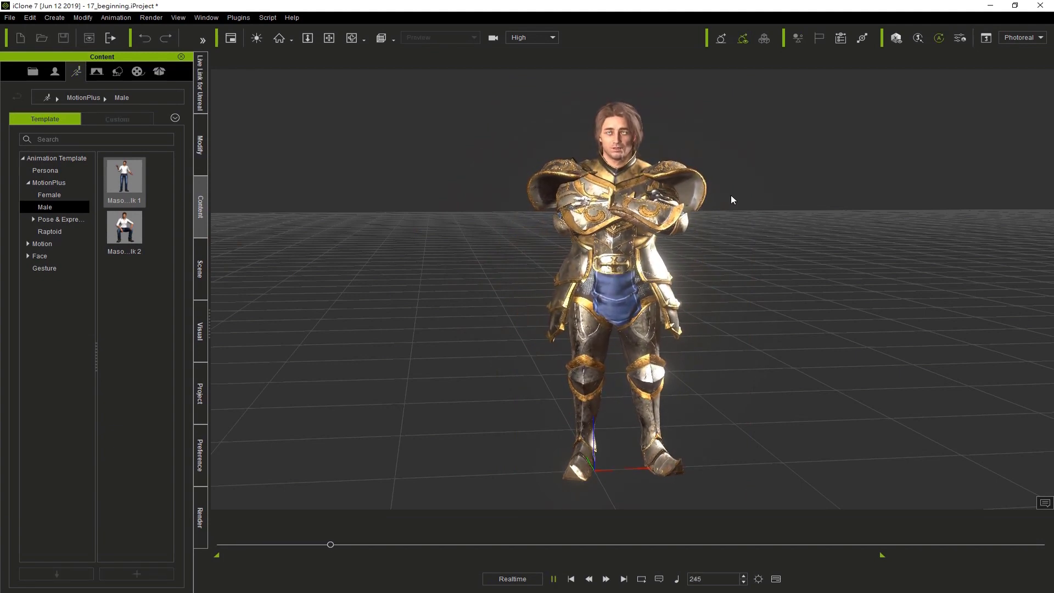
scroll(729, 189, "up", 3)
scroll(679, 270, "up", 5)
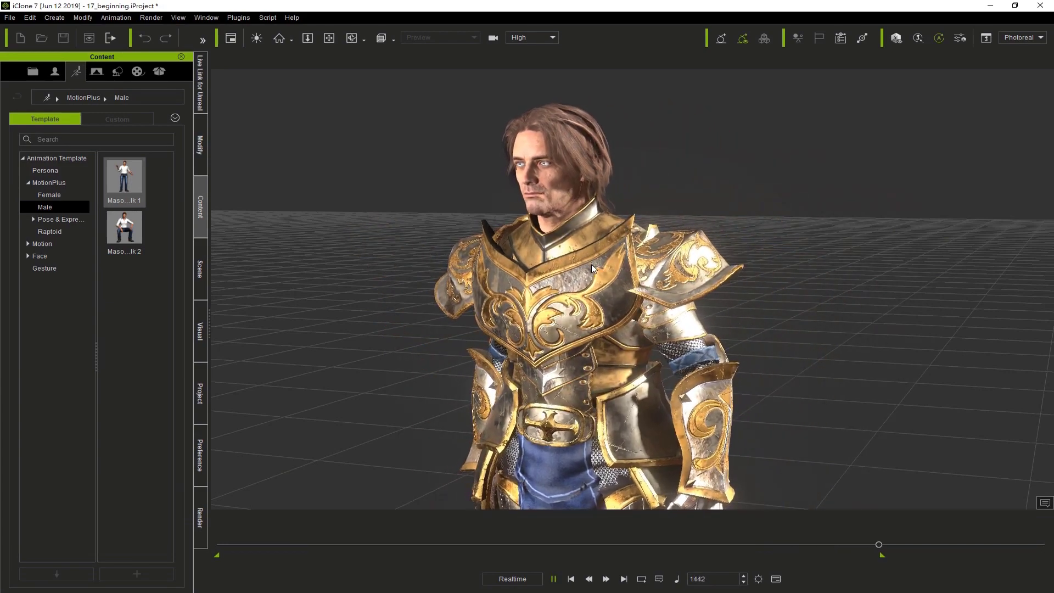
key("space")
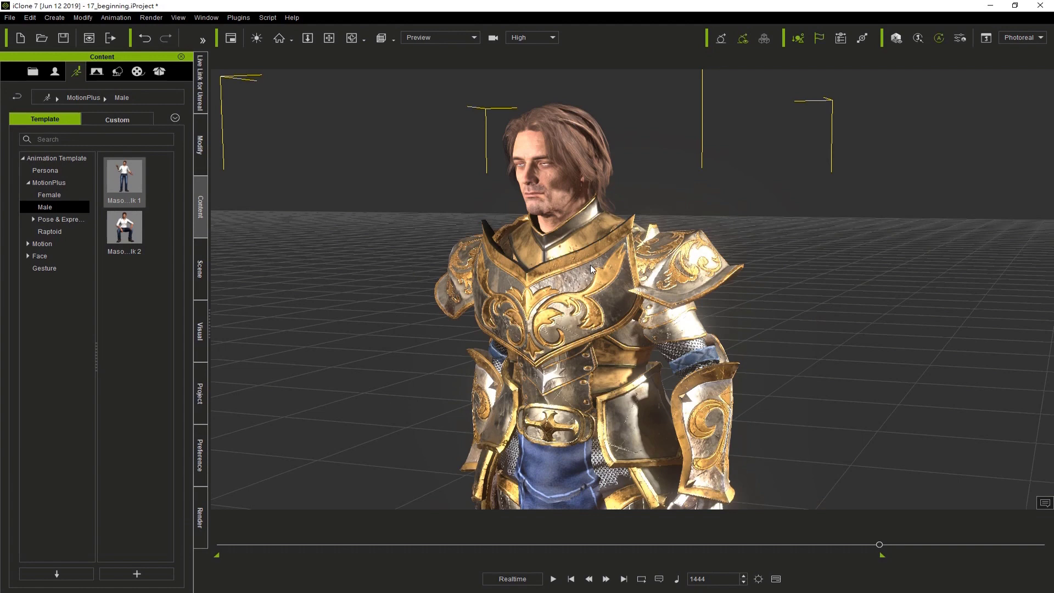
Step: Show the timeline and scrub to frame 884 to check the face against the voice, lip and expression keys
left_click(205, 17)
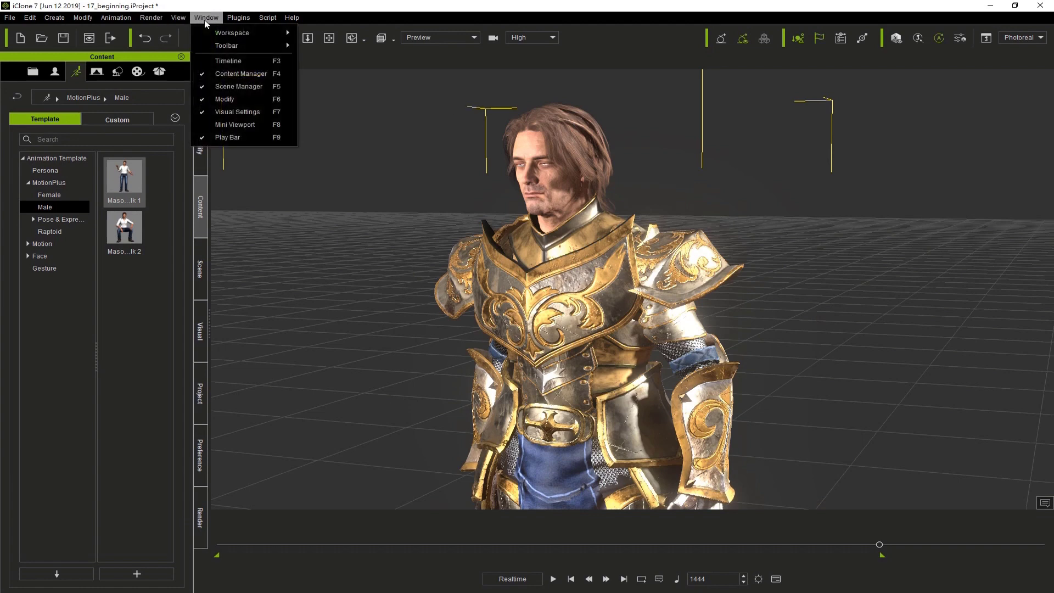
left_click(226, 61)
left_click(585, 459)
left_click_drag(594, 458, 681, 459)
left_click_drag(592, 229, 674, 275)
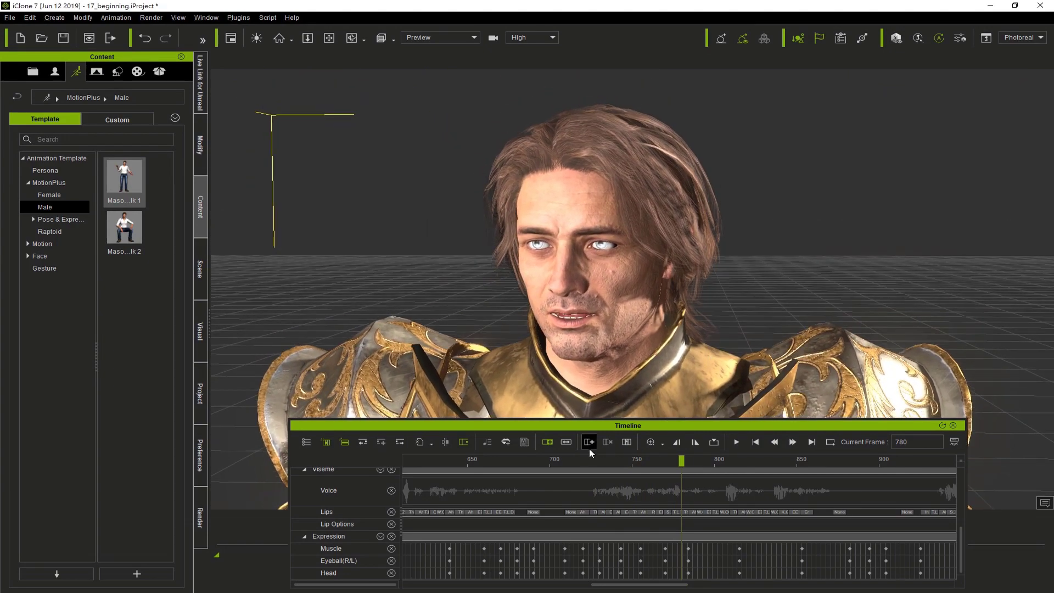
left_click_drag(562, 459, 852, 469)
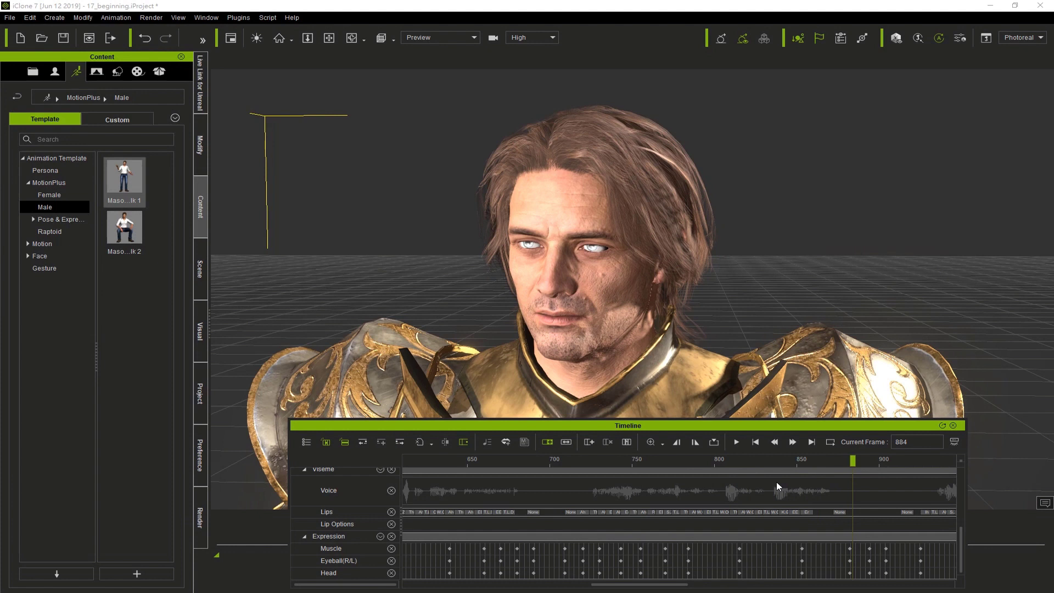
Step: Limit the playback range to about frames 710 to 892 and place the playhead at frame 710
left_click_drag(749, 427, 748, 378)
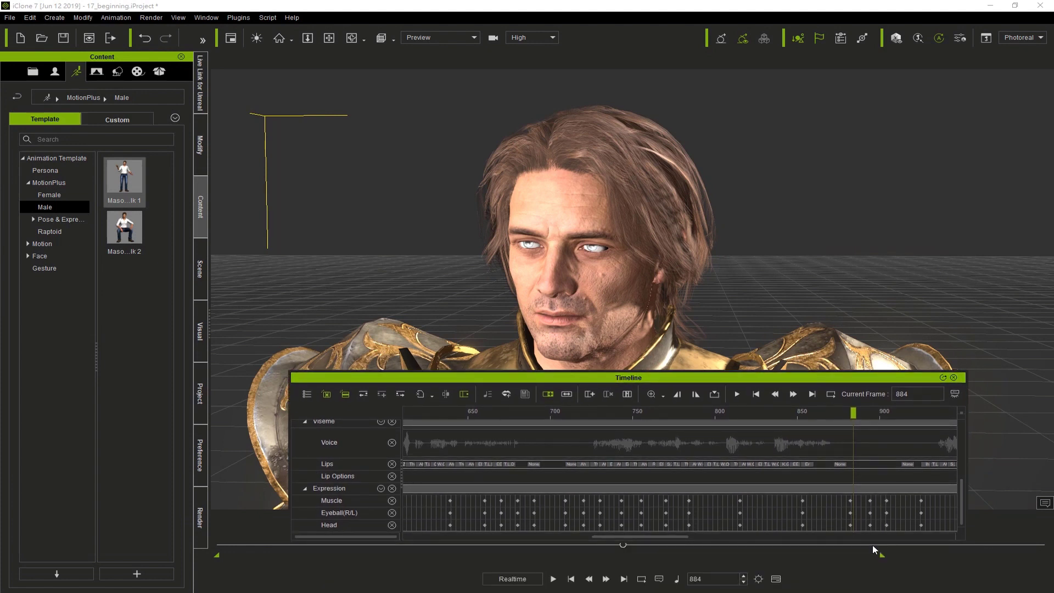
left_click_drag(647, 557, 634, 561)
left_click(569, 410)
left_click_drag(588, 373, 594, 420)
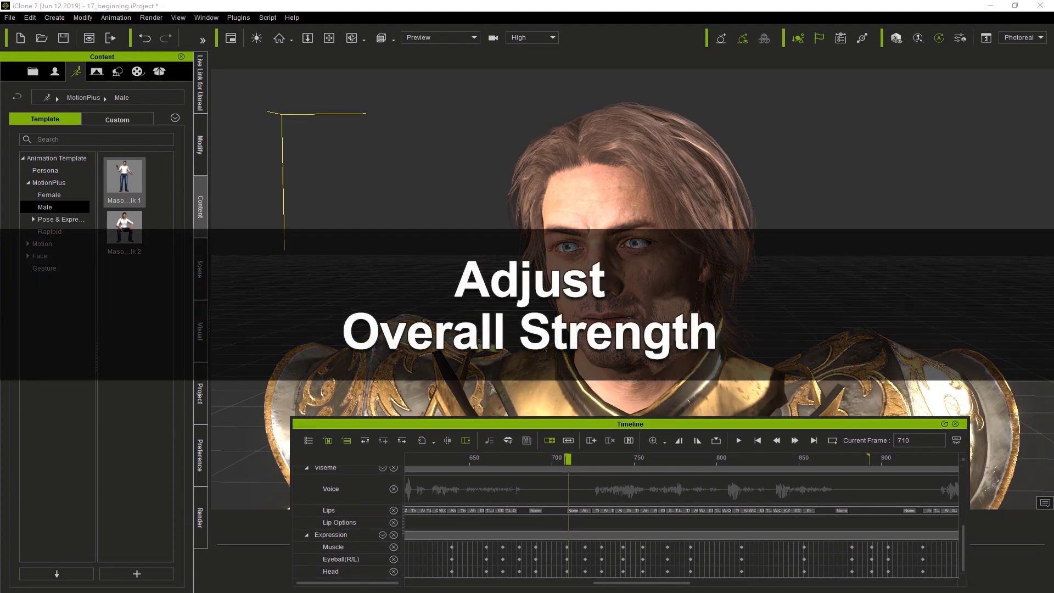
Step: Set the Viseme Strength to 100 in the character's facial animation settings and play back the range
left_click(201, 149)
left_click(33, 72)
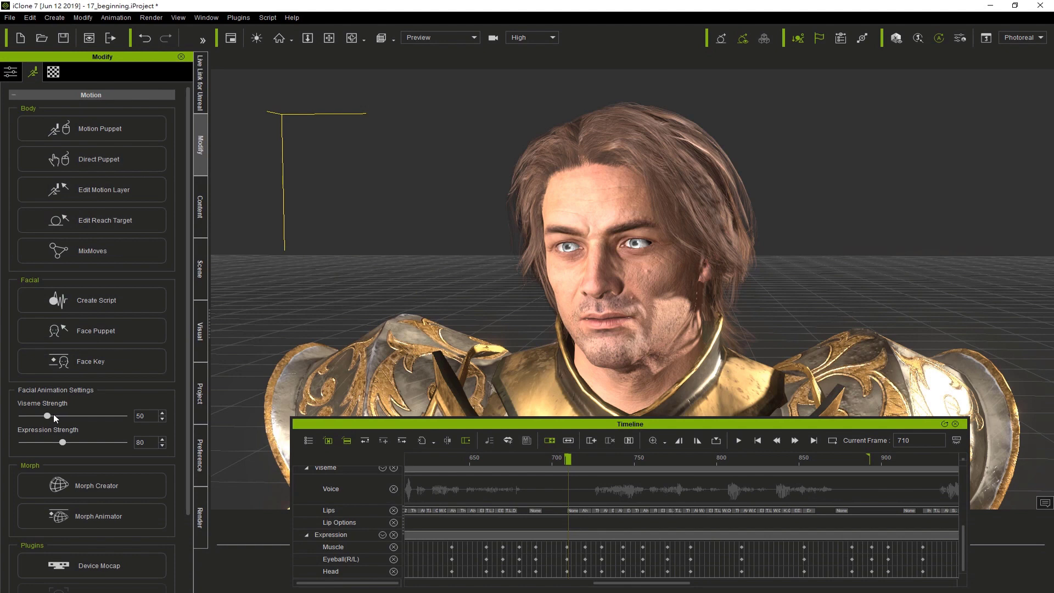
double_click(147, 418)
type("100")
key("Return")
key("space")
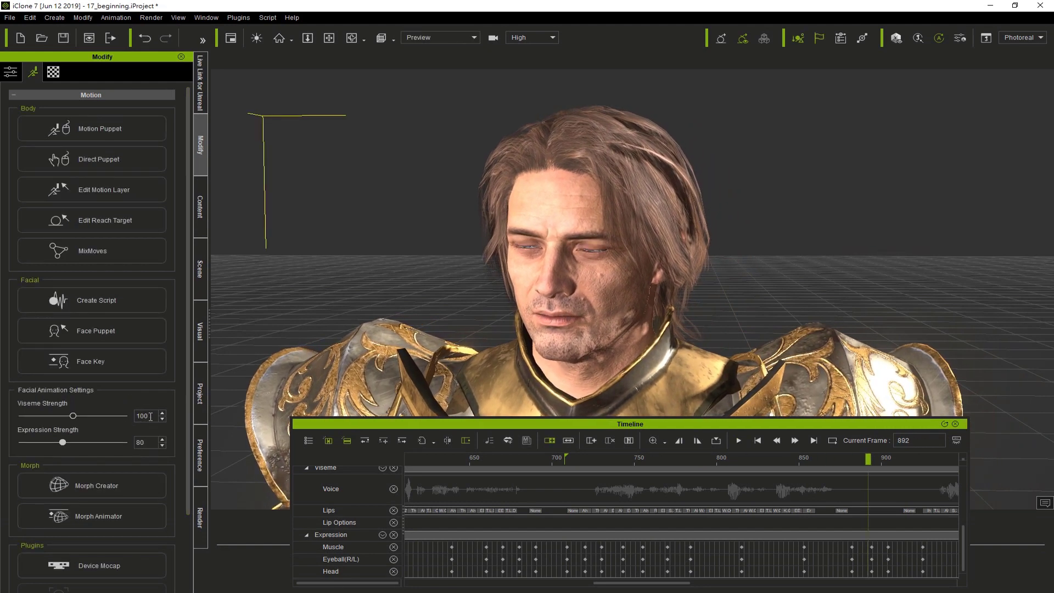
Step: Set the Viseme Strength to 20 and play back the range
type("20")
key("Return")
key("space")
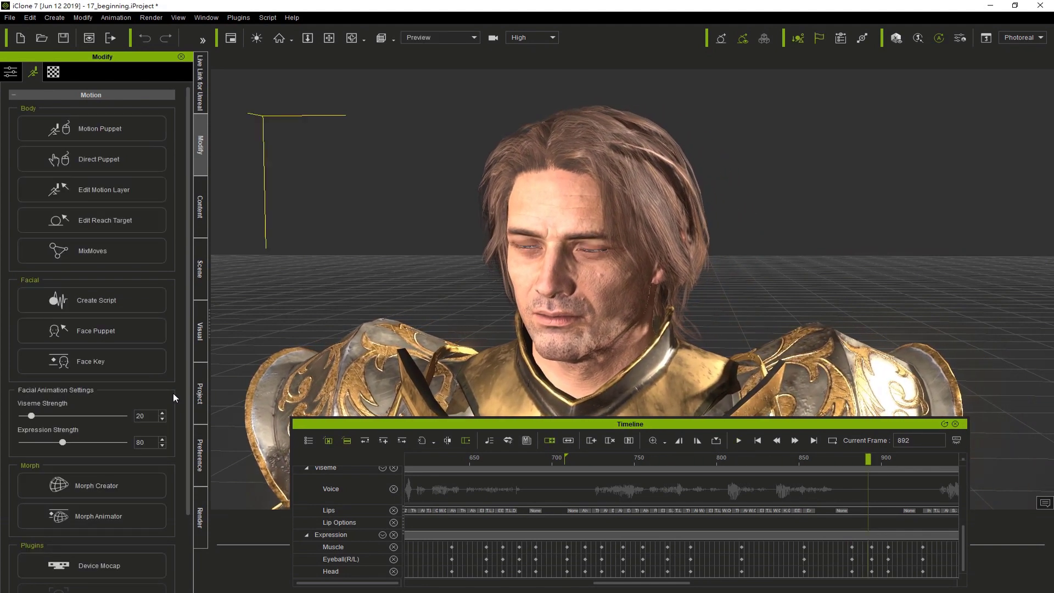
Step: Set the Viseme Strength to 50 and play back the range
double_click(139, 415)
type("50")
key("Return")
key("space")
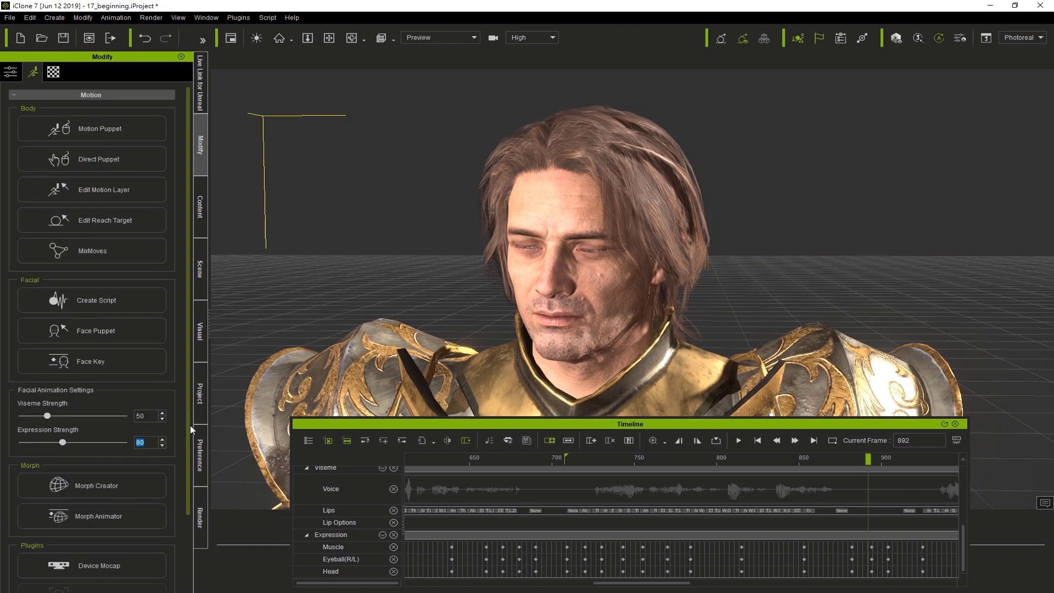
Step: Preview the range with the Expression Strength at 120, and then with it set to 50
type("120")
key("Return")
key("space")
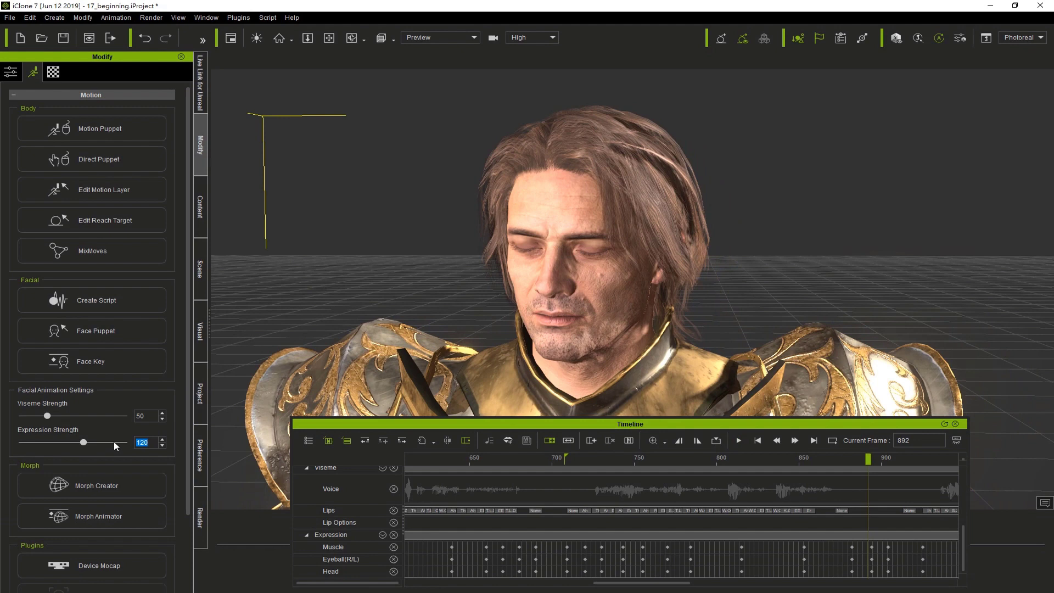
key("space")
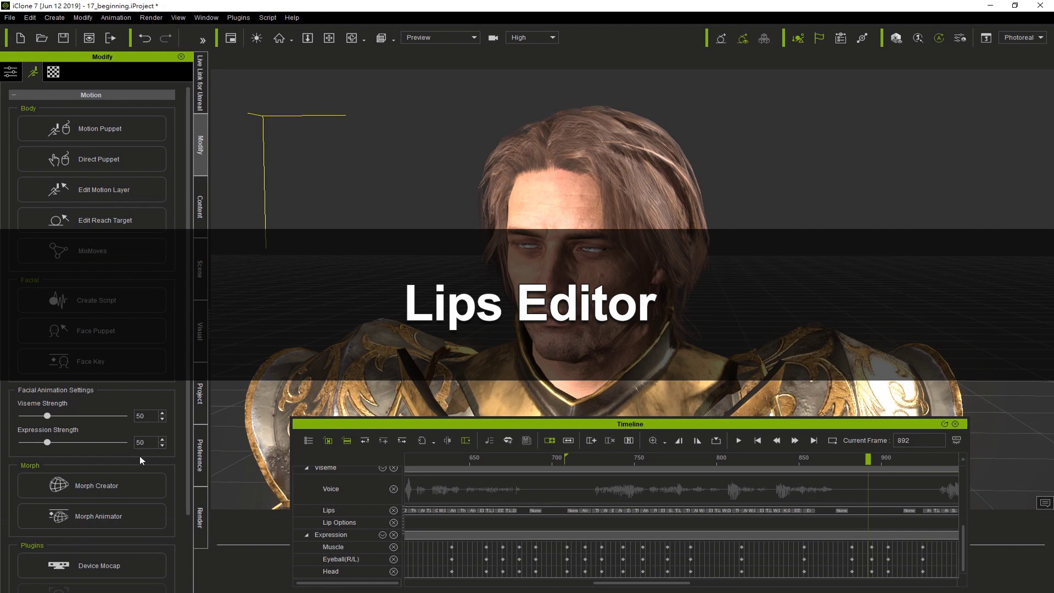
Step: Change the lip key at frame 720 to the W_OO viseme with Expressiveness at 100
double_click(582, 510)
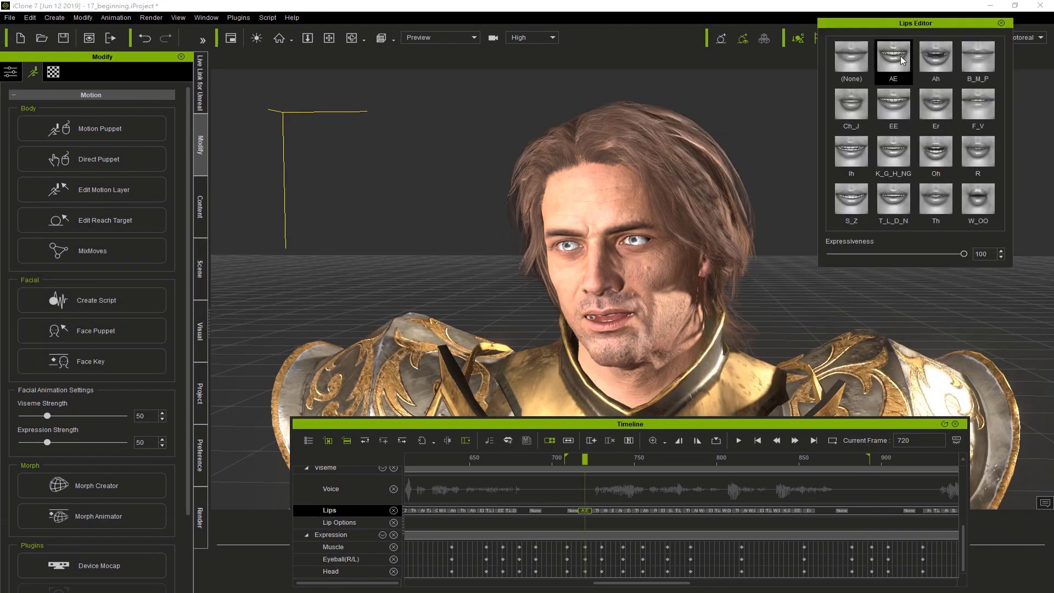
left_click(895, 96)
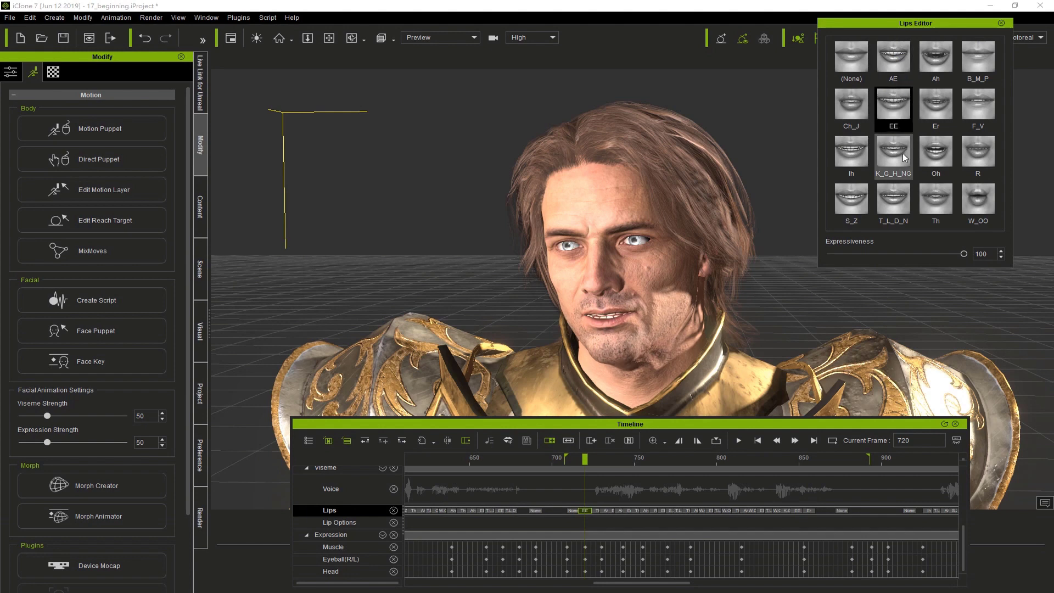
left_click(901, 153)
left_click(970, 197)
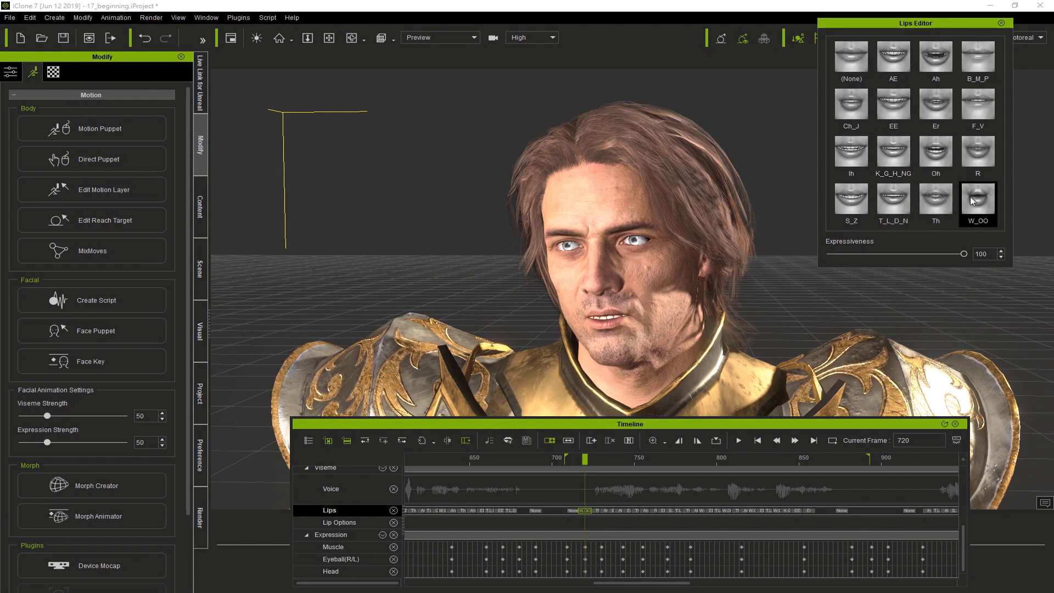
left_click_drag(922, 252, 986, 253)
Step: Open the Muscle key at frame 720 for editing and choose the 03-Angry expression style
left_click_drag(801, 423, 727, 411)
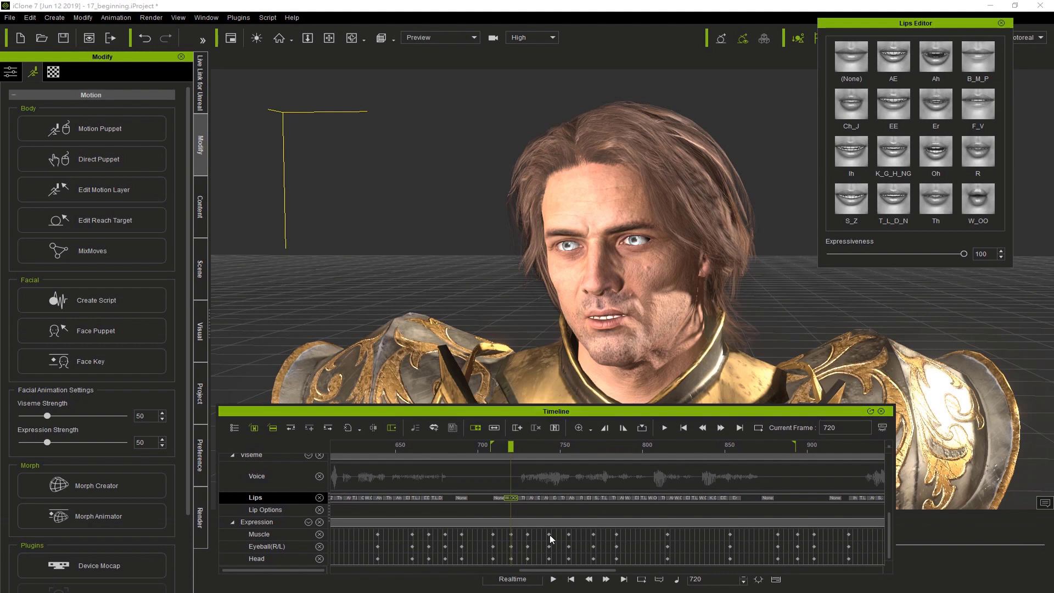
double_click(511, 533)
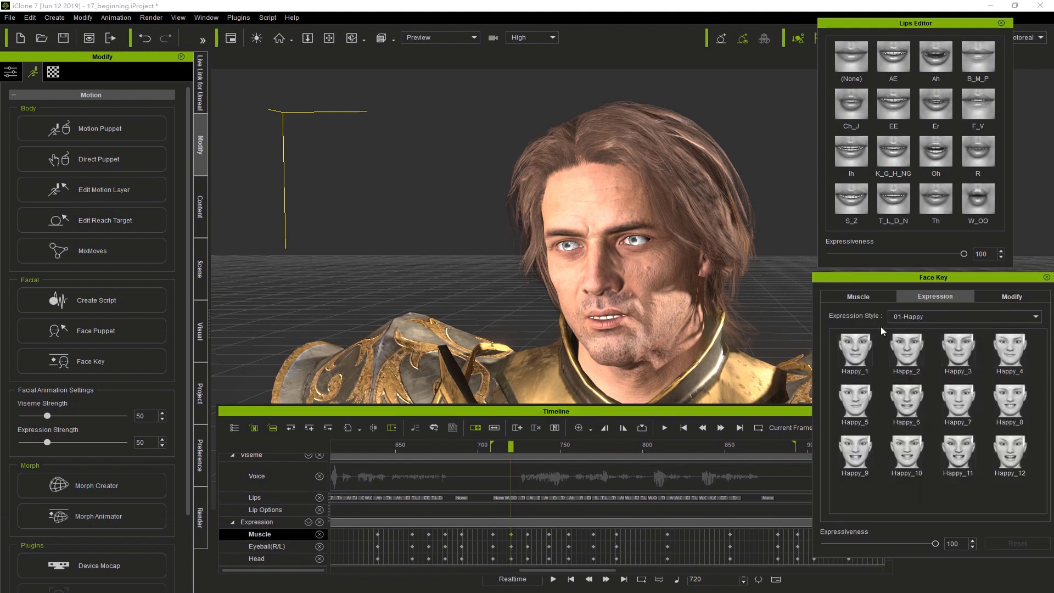
left_click(906, 317)
left_click(912, 342)
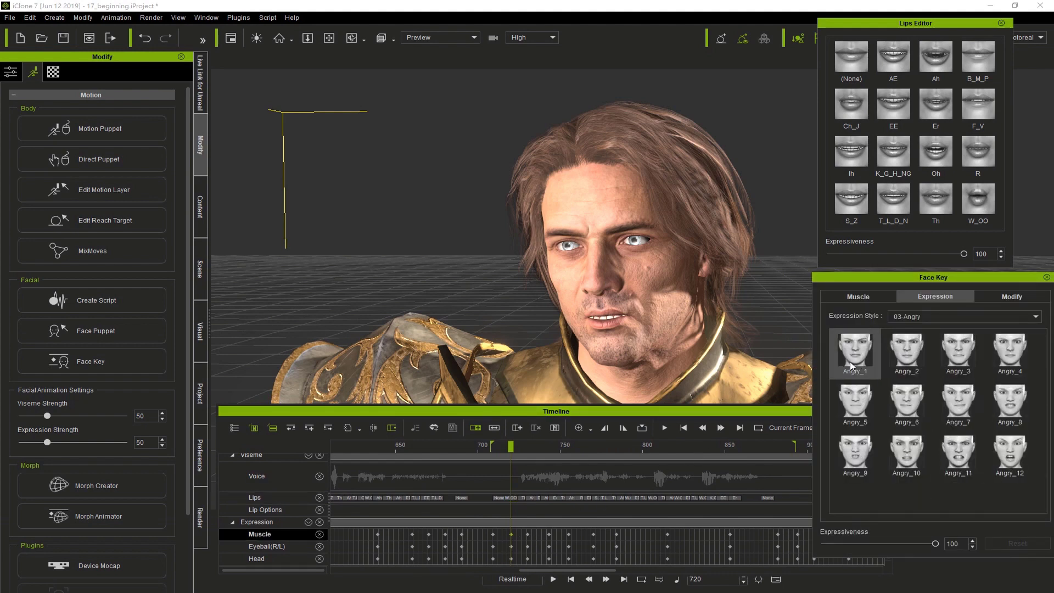
Step: Try the Disgust_1 and Fear_2 expressions on the Muscle key at frame 720
left_click(953, 317)
left_click(911, 349)
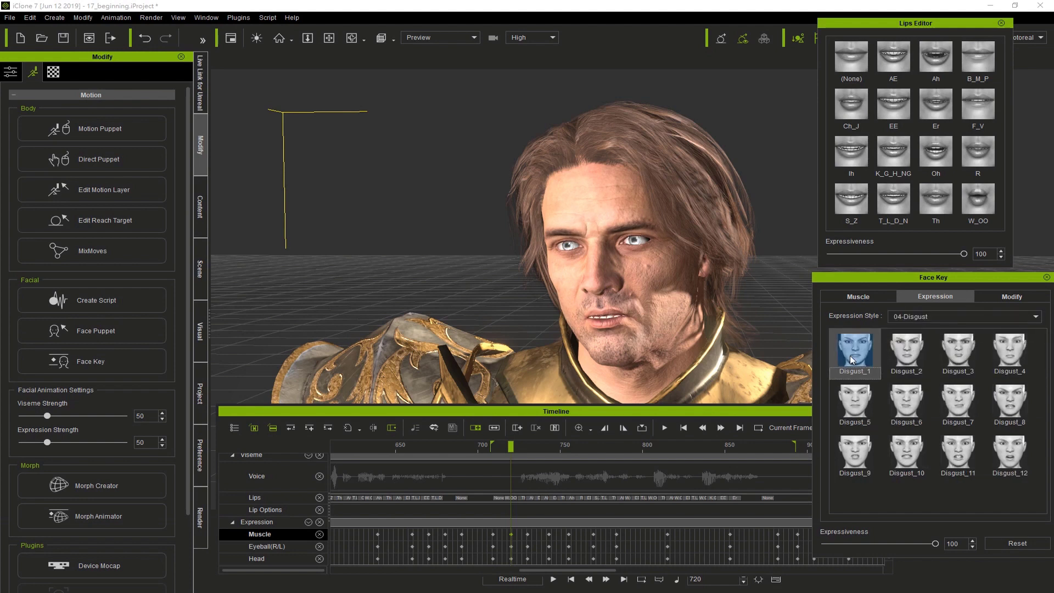
left_click(944, 316)
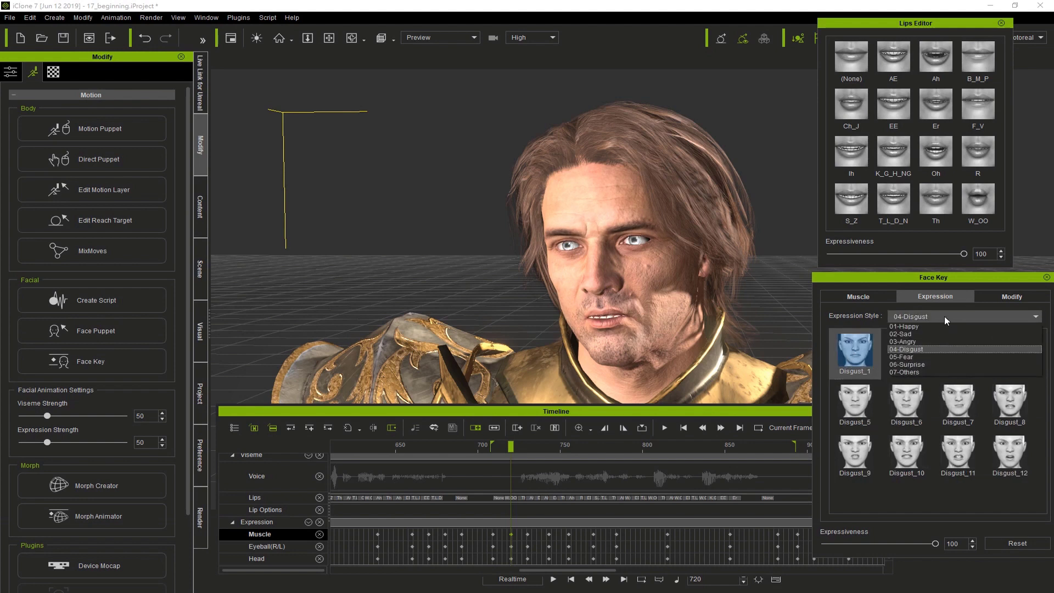
left_click(913, 356)
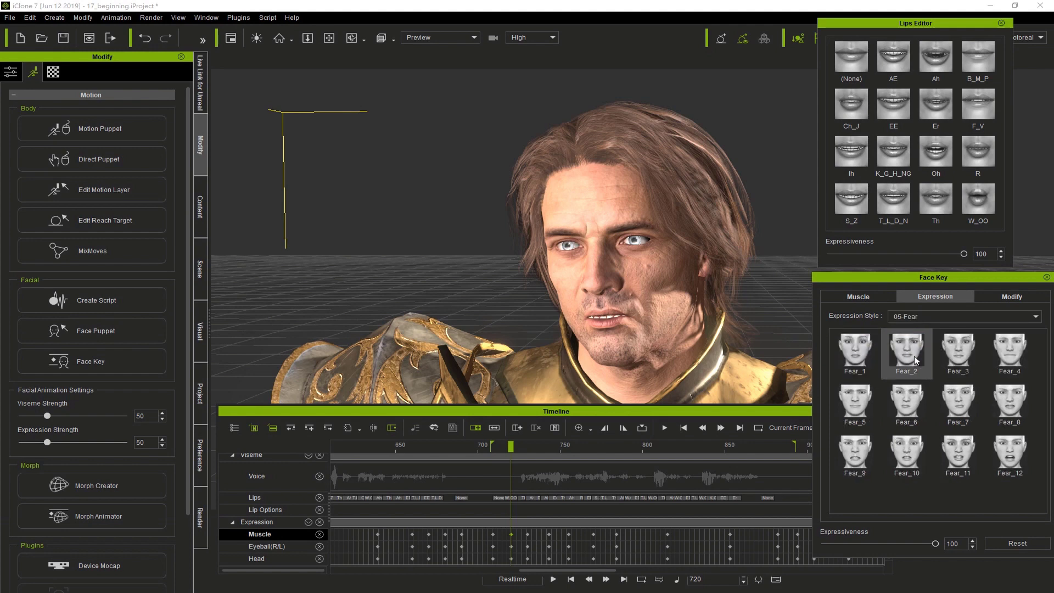
left_click(911, 354)
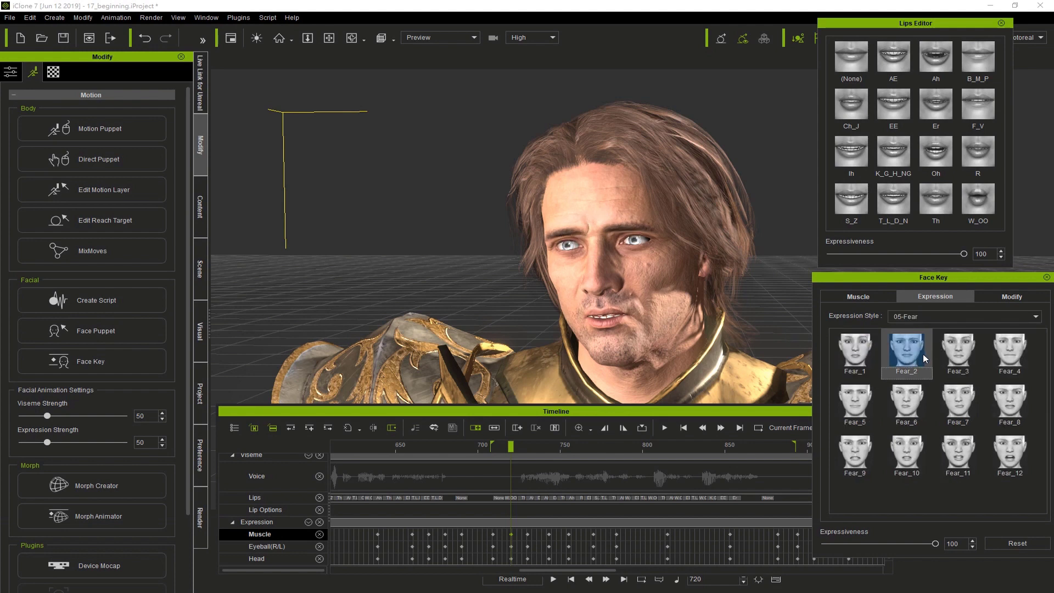
Step: Apply the Angry_1 expression from the 03-Angry style with Expressiveness at 70, and play back the range
left_click(913, 317)
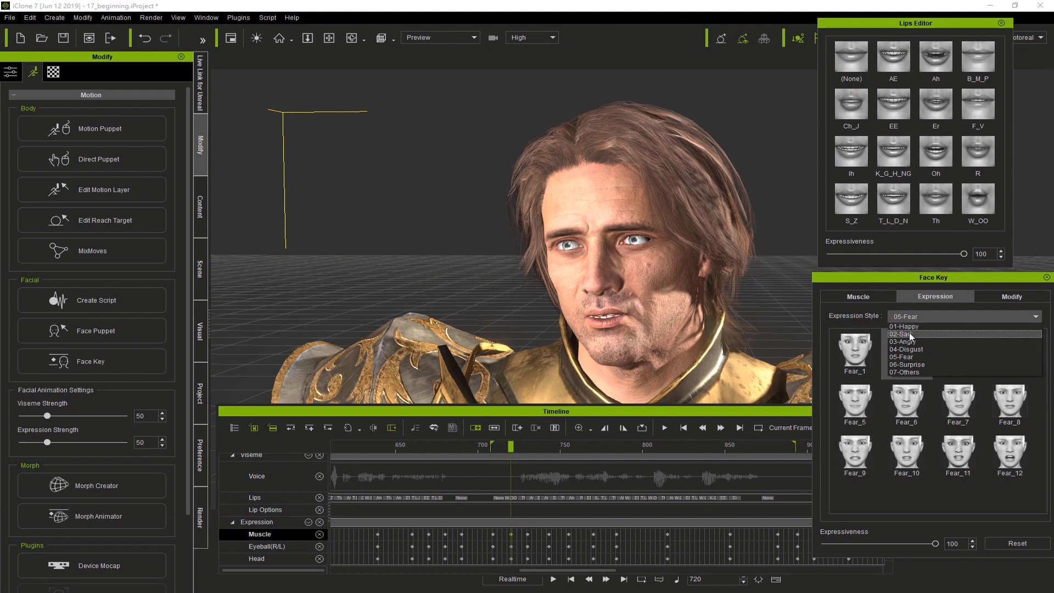
left_click(909, 345)
left_click(861, 348)
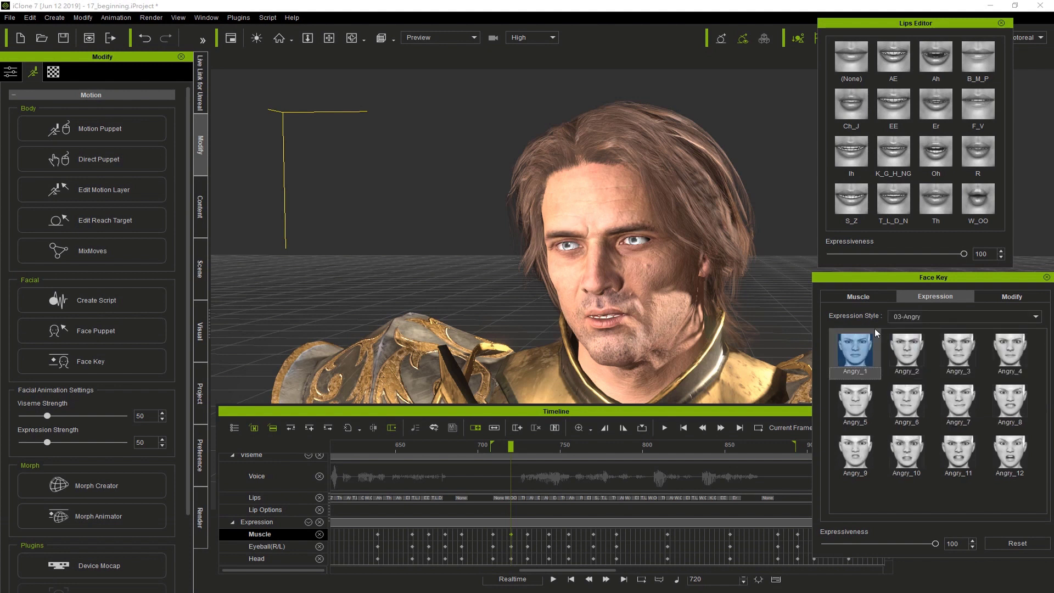
left_click_drag(931, 546, 824, 545)
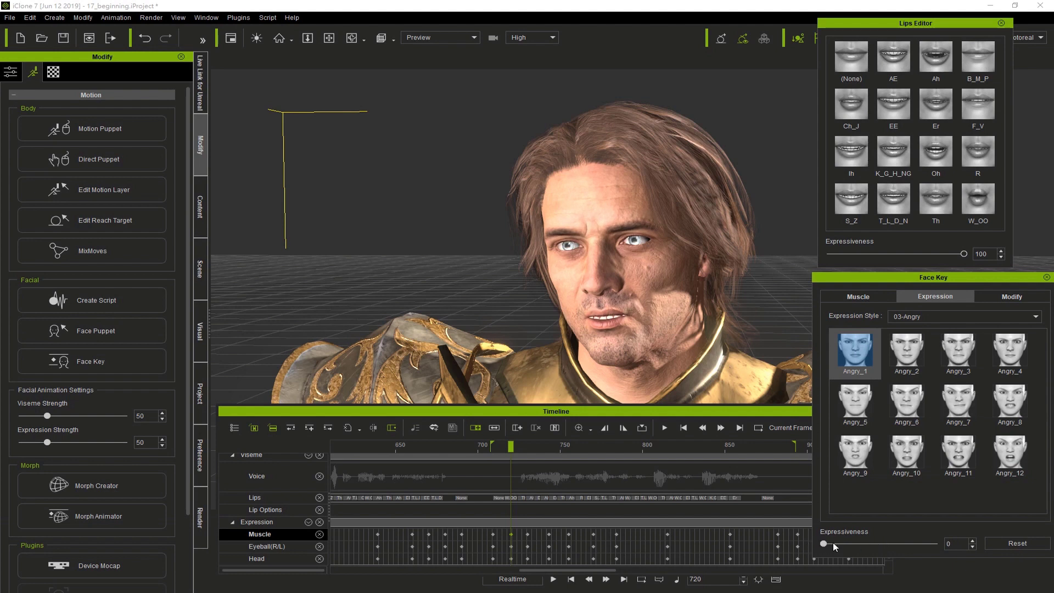
type("70")
key("Return")
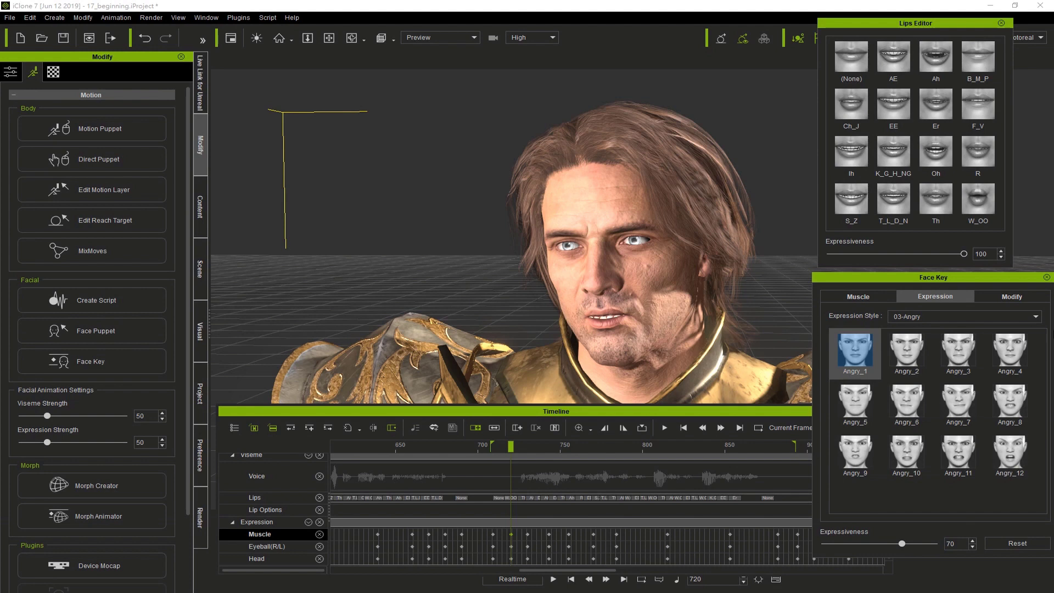
left_click(1046, 278)
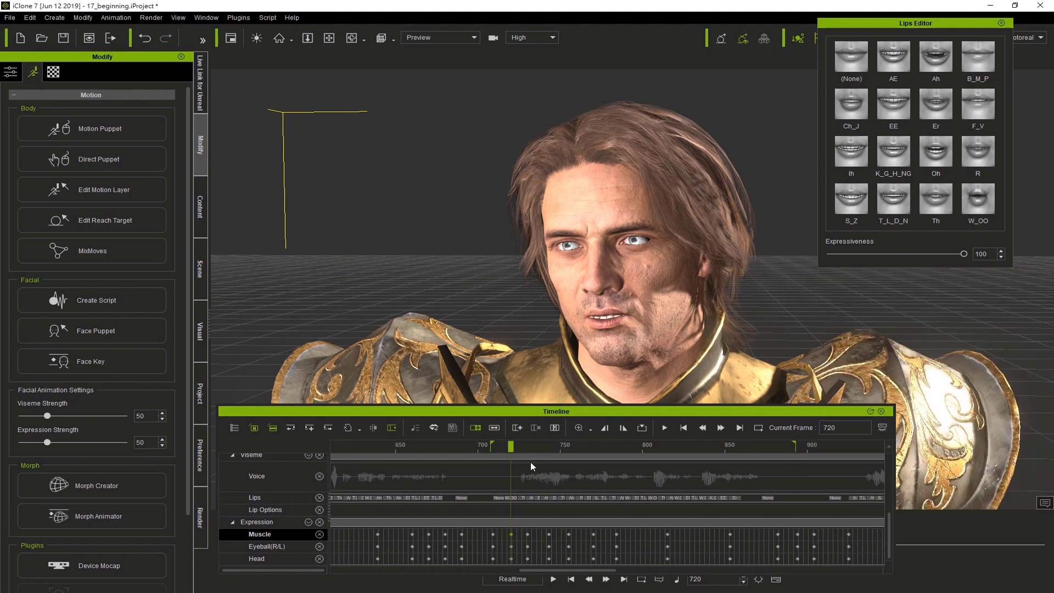
key("space")
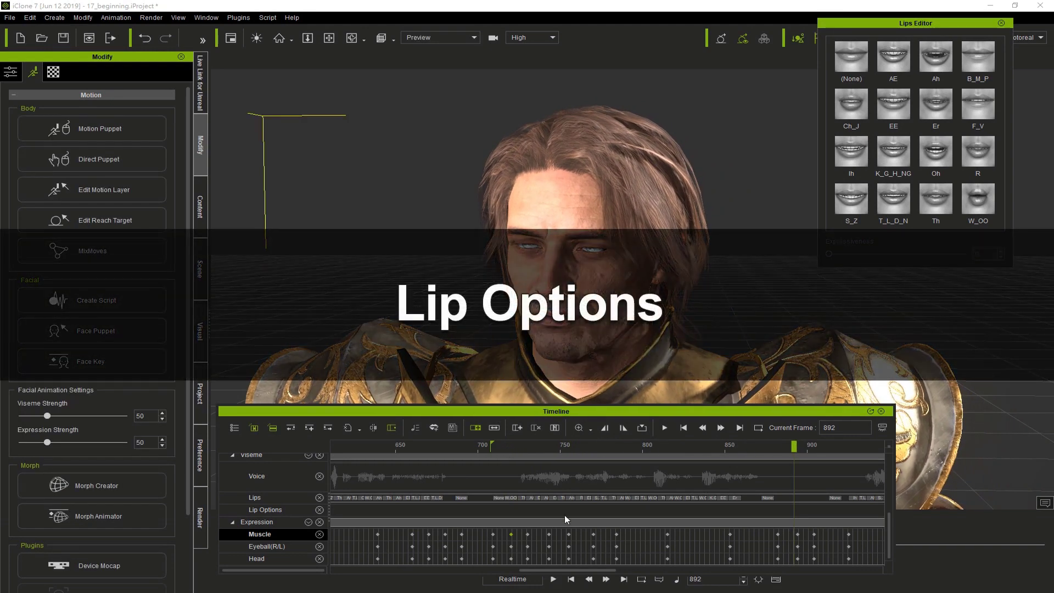
Step: Add a Lip Options clip over the marked range with Parts smoothing of 5 for lips, tongue and jaw, and play it back
left_click_drag(489, 509, 782, 512)
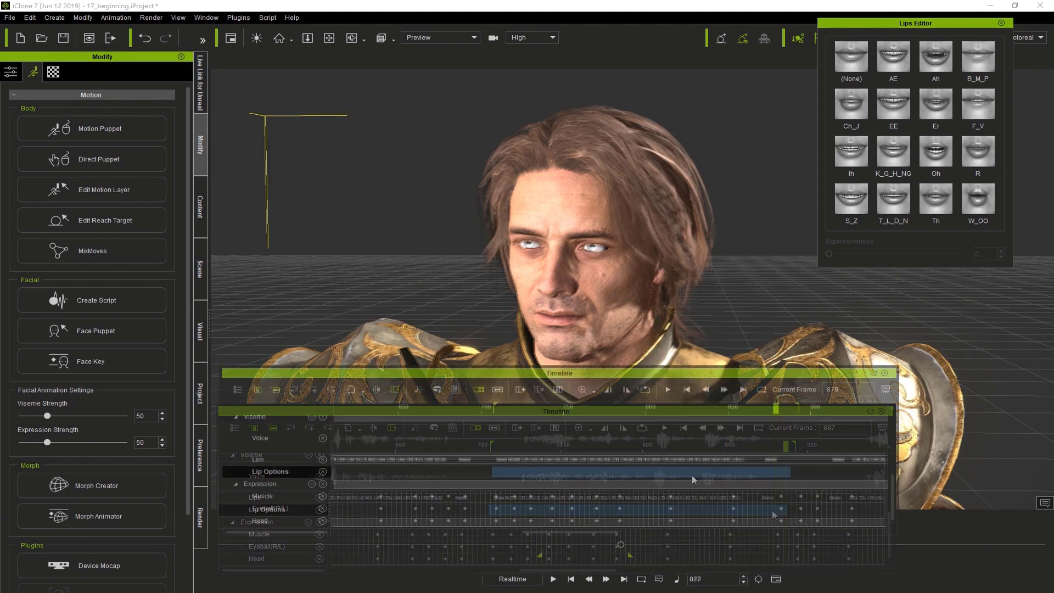
right_click(704, 471)
left_click(745, 561)
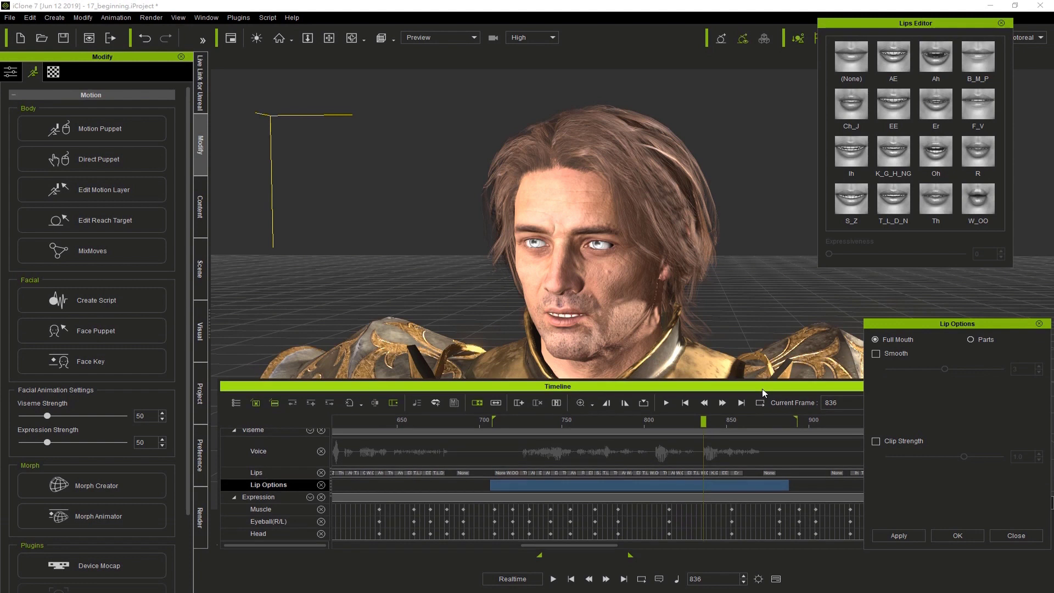
left_click(979, 341)
left_click(892, 354)
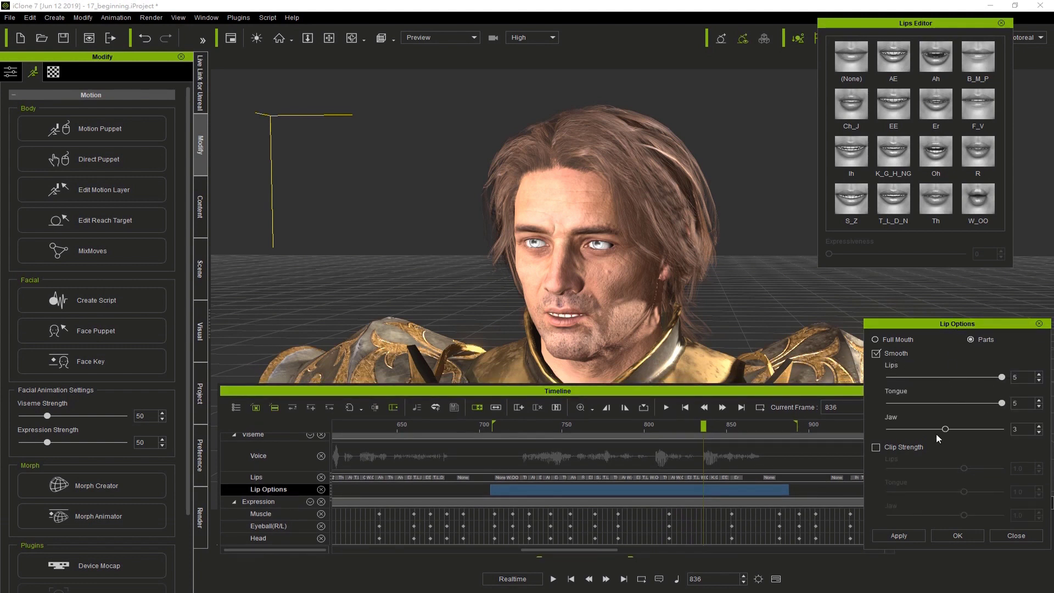
left_click(960, 532)
left_click(504, 426)
key("space")
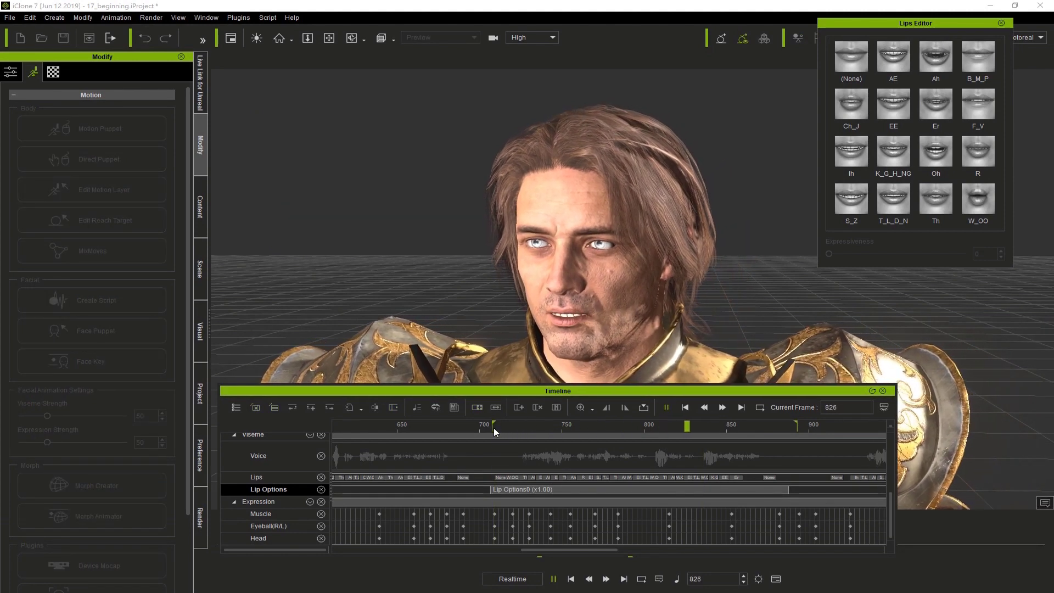
Step: Disable Smooth on the Lip Options clip, set Clip Strength to 1.5 for lips, tongue and jaw, and play back the range
double_click(566, 489)
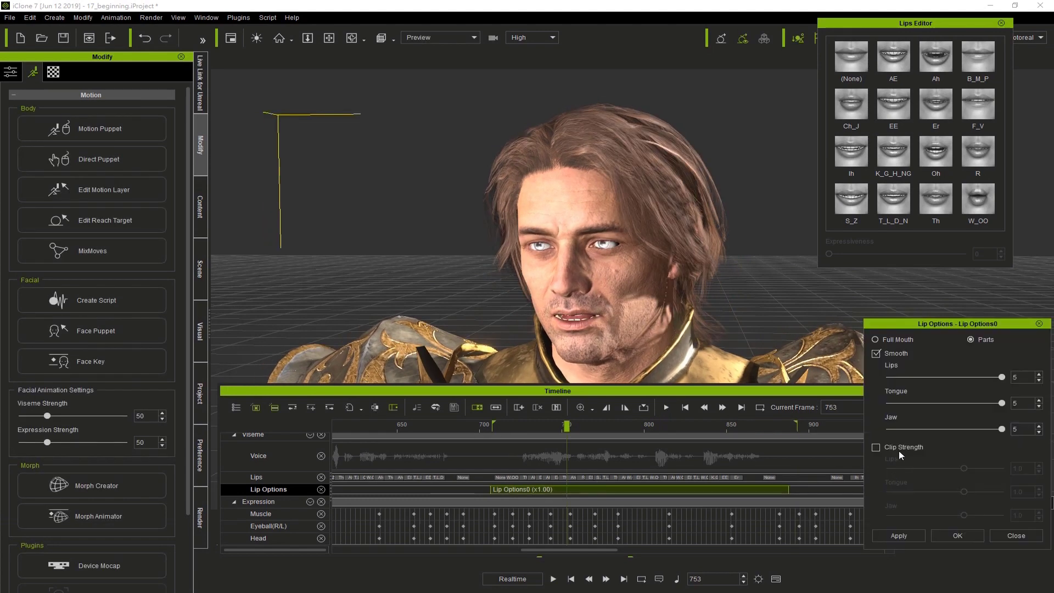
left_click(876, 353)
left_click(901, 445)
left_click_drag(964, 468, 1006, 491)
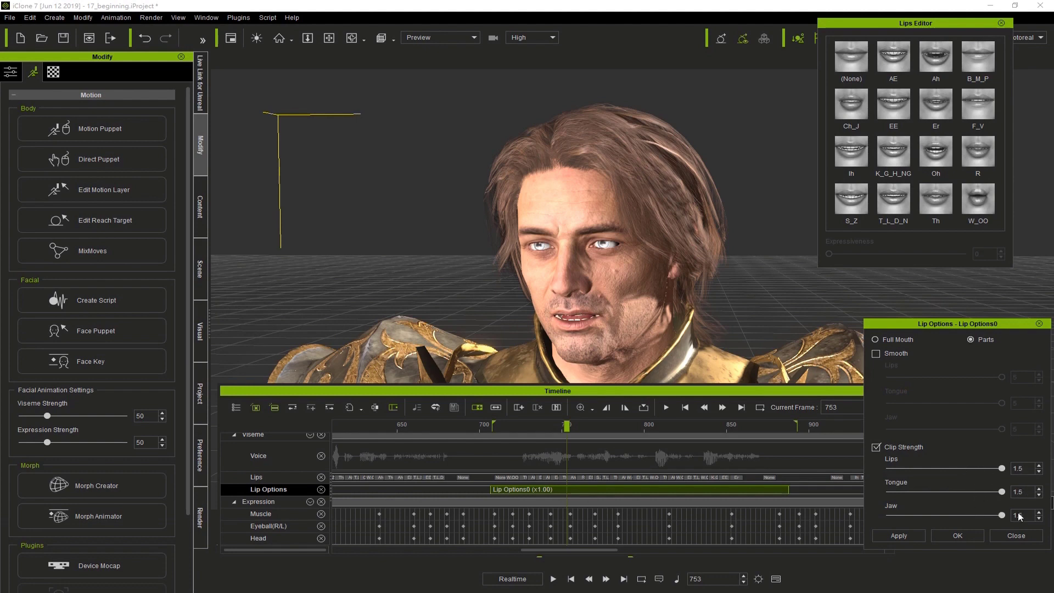
left_click(967, 535)
left_click(675, 408)
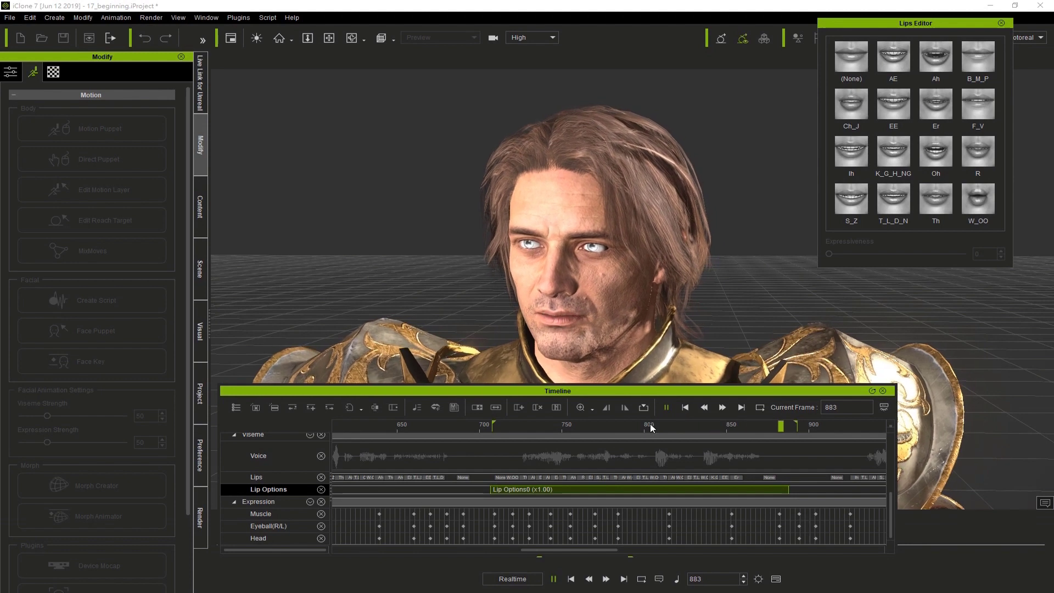
Step: Extend the playback range over the whole talking animation and switch the viewport to the close-up camera
left_click(595, 488)
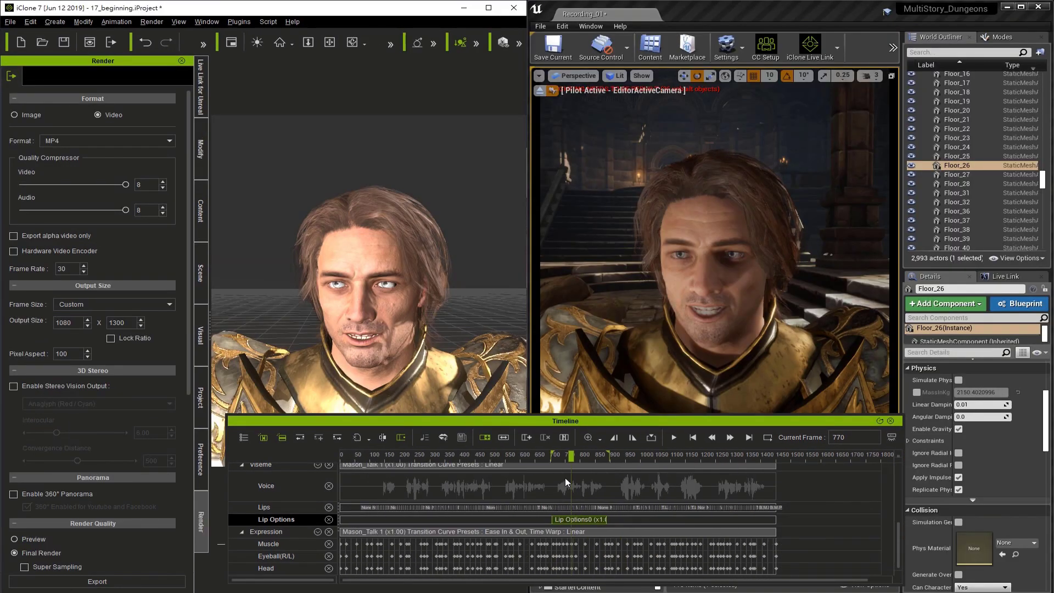
left_click_drag(554, 455, 327, 454)
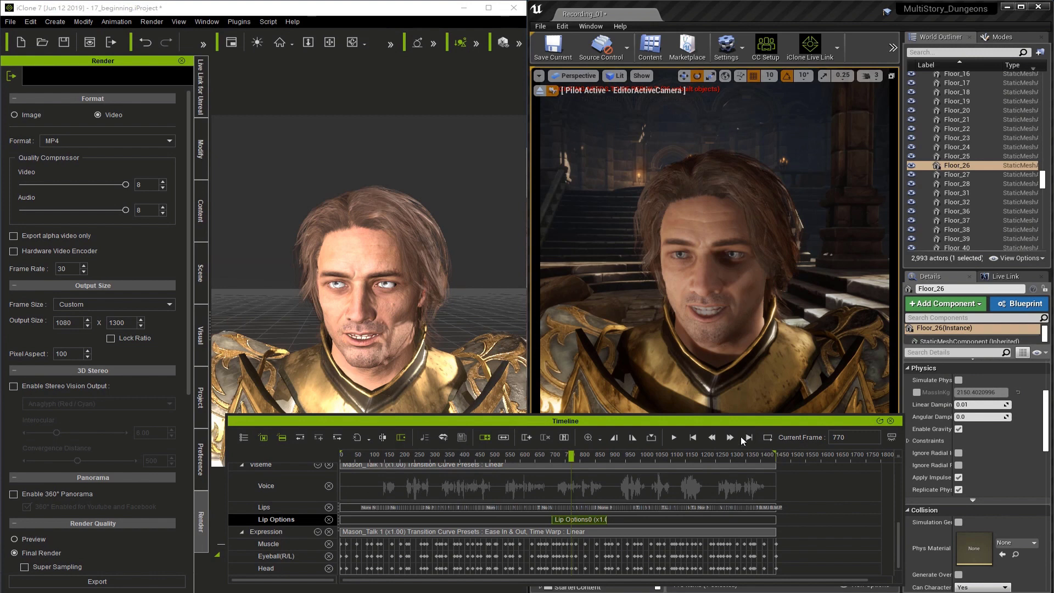
mouse_move(337, 61)
left_click(288, 67)
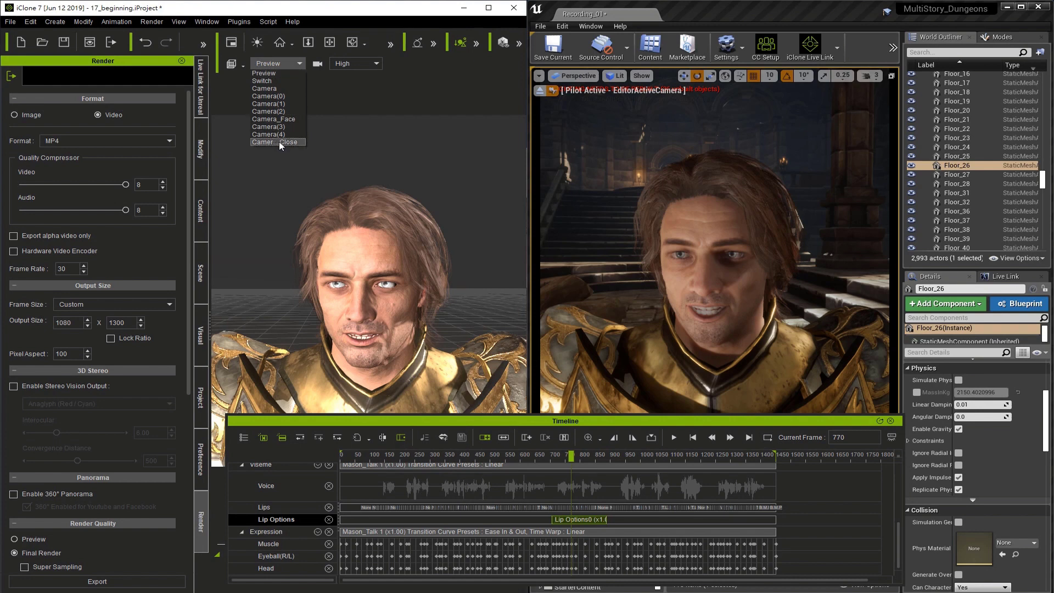
left_click(282, 146)
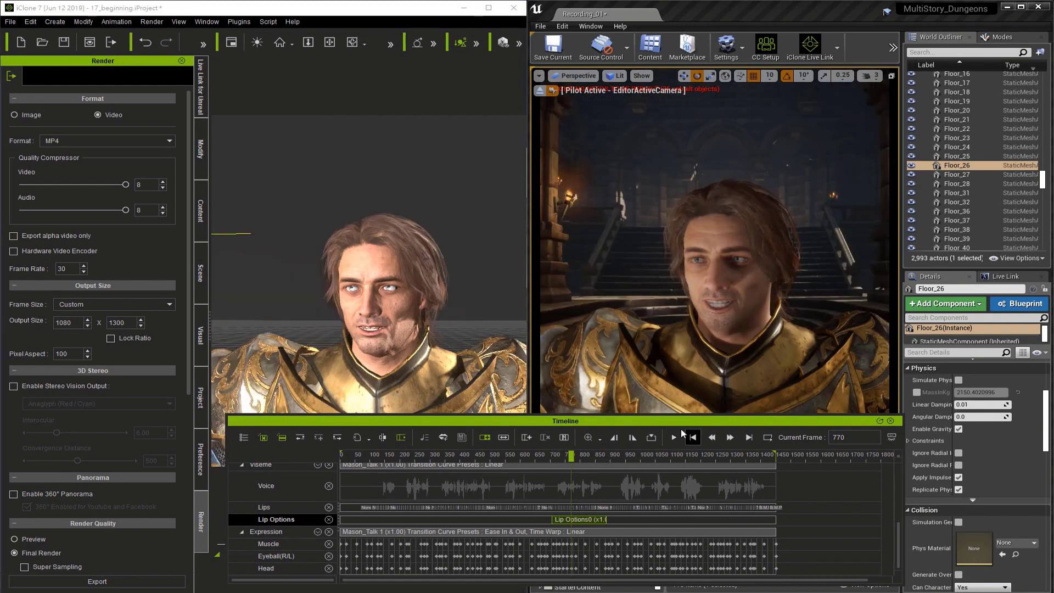
Step: Play the whole animation from the first frame with the view framed on the character's face
left_click(693, 437)
scroll(421, 231, "up", 3)
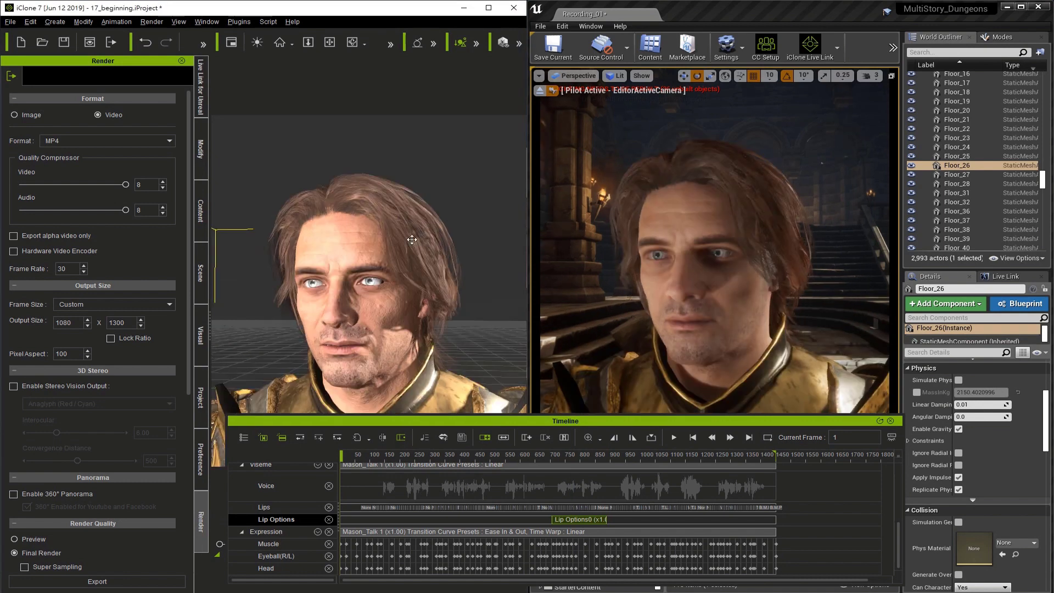
middle_click_drag(412, 240, 434, 253)
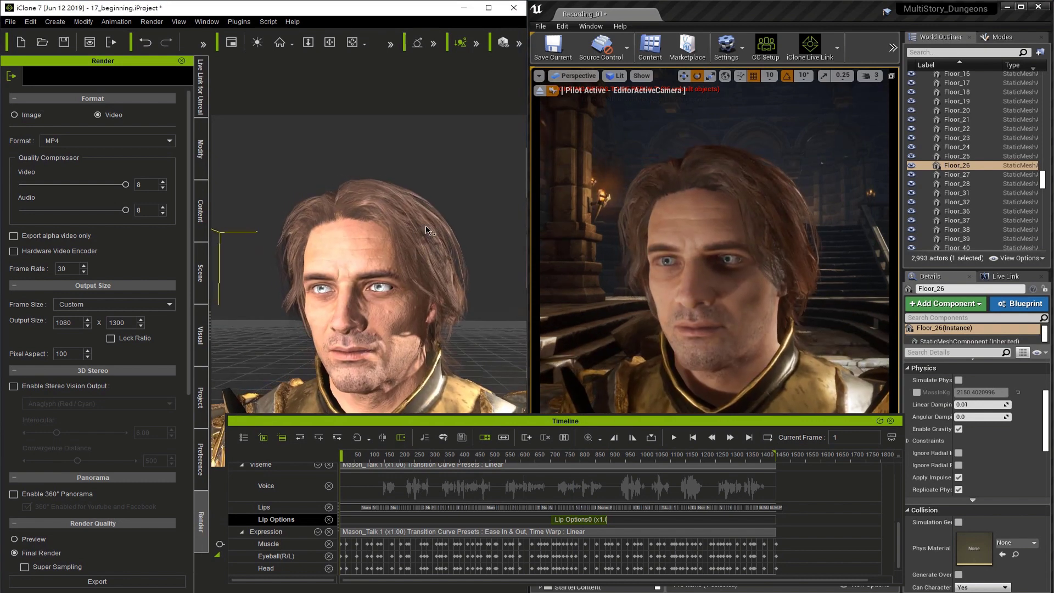
key("space")
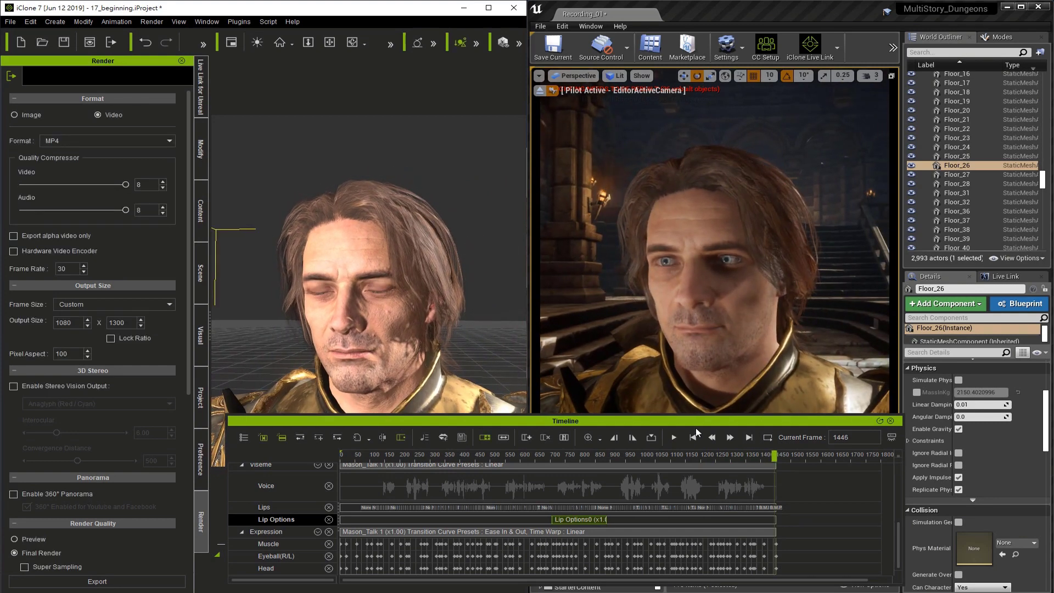
Step: Delete the existing Lip Options clip and open the Lip Options settings for the full length of the track
left_click(591, 518)
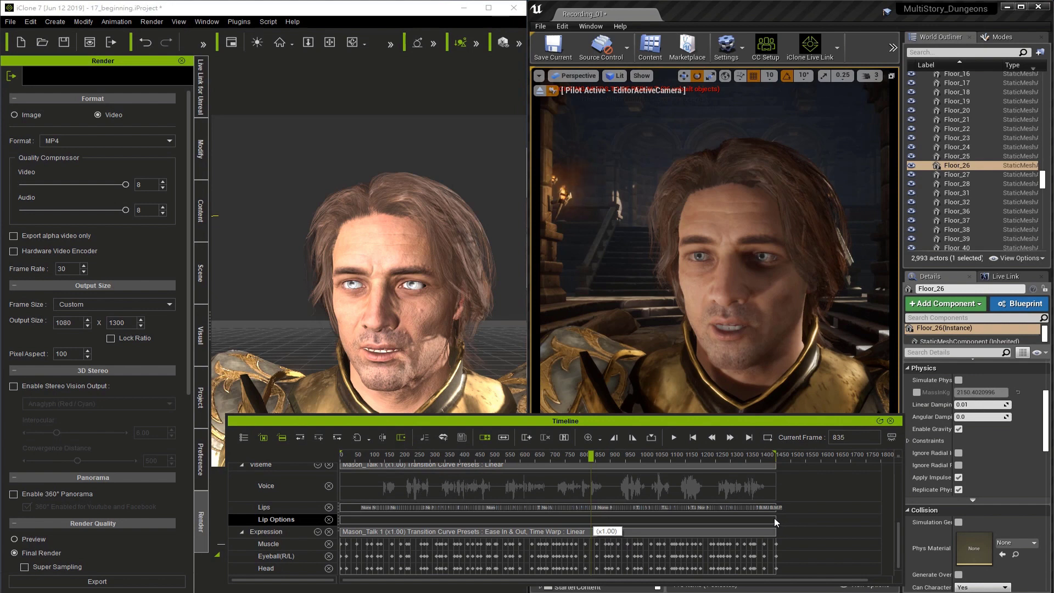
left_click(485, 518)
right_click(498, 519)
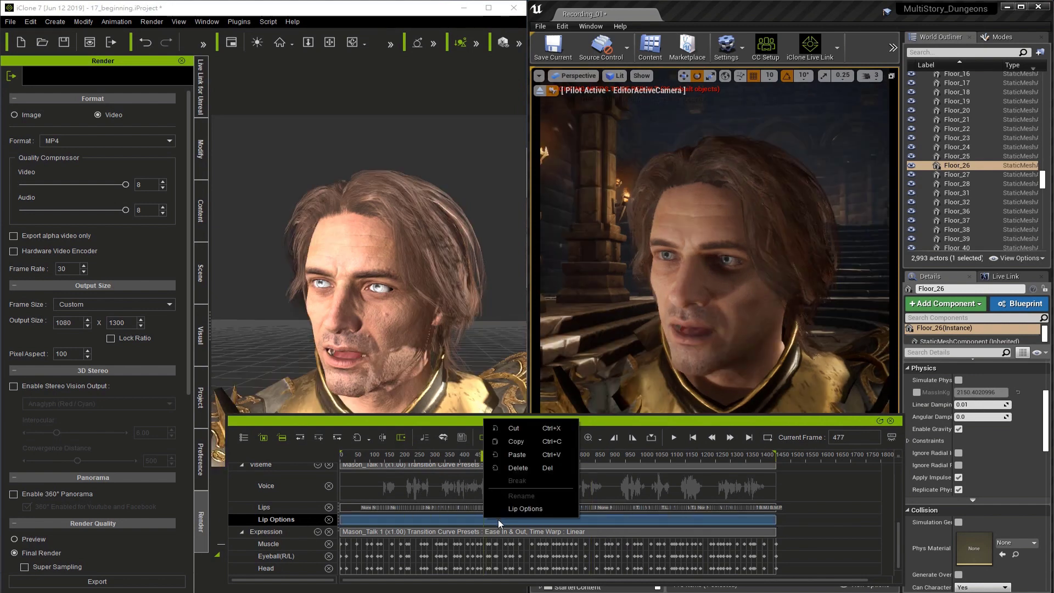
left_click(516, 509)
Step: Enable Smooth by parts in the Lip Options, with Lips at 1, Tongue at 5 and Jaw at 5
left_click(985, 339)
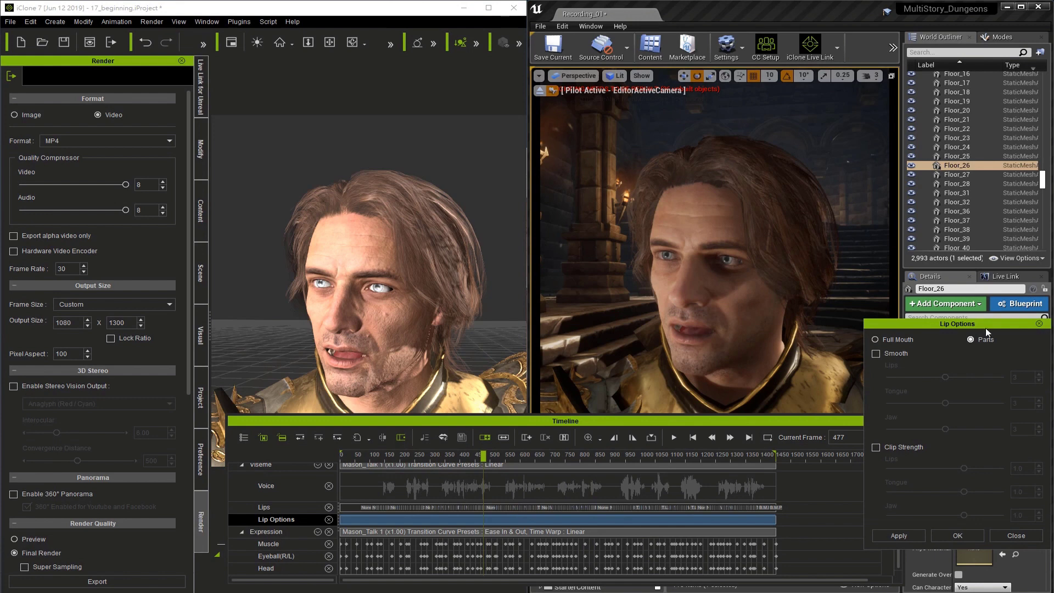
left_click_drag(986, 324, 946, 324)
left_click(856, 353)
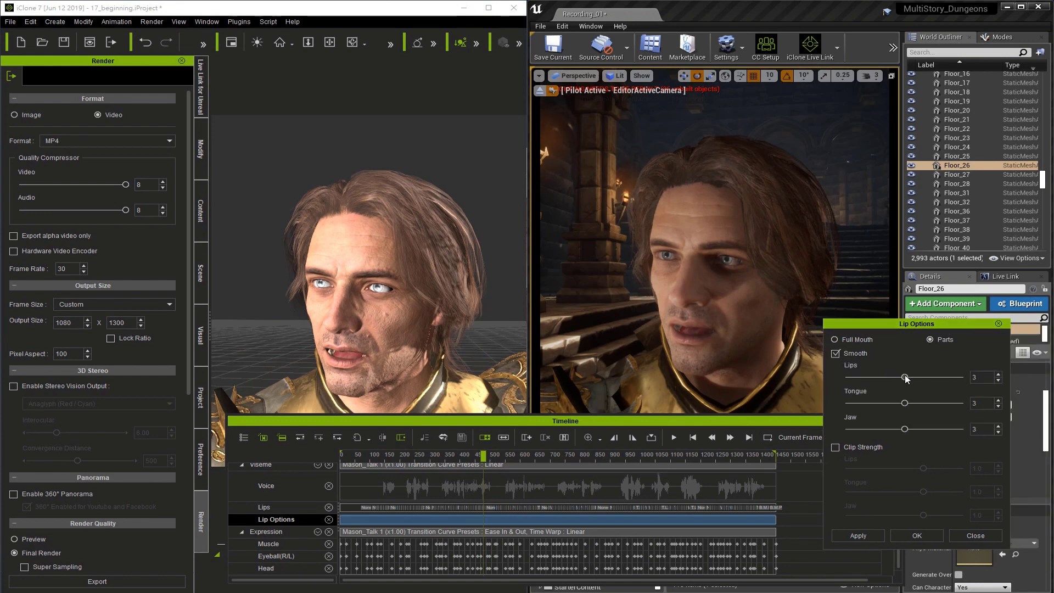
left_click_drag(904, 378, 975, 405)
left_click_drag(904, 429, 975, 432)
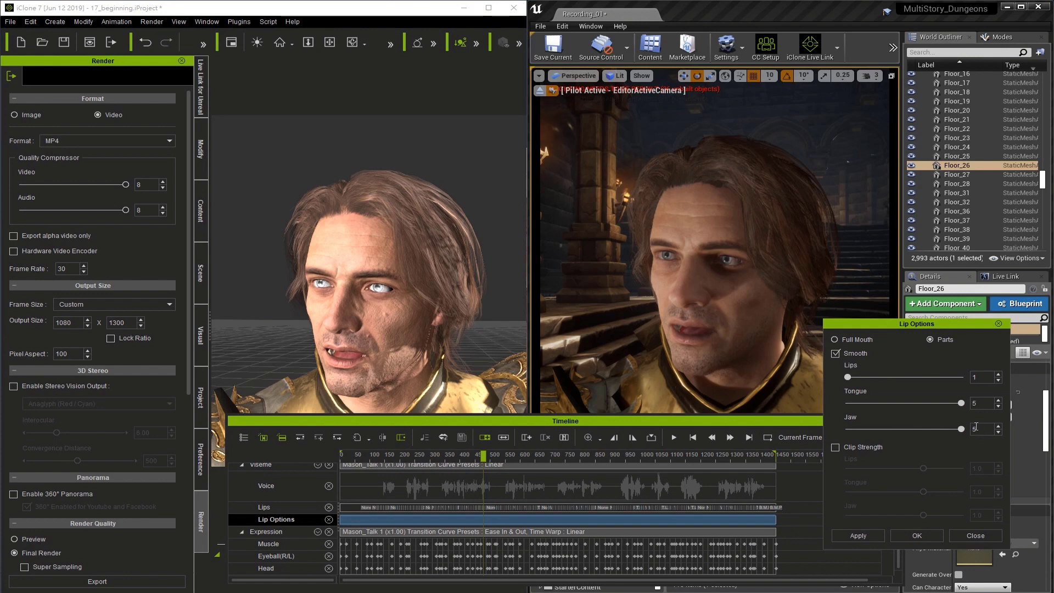
Step: Enable Clip Strength at 1.5 for lips, tongue and jaw, accept the Lip Options and play the animation from the first frame
left_click(834, 447)
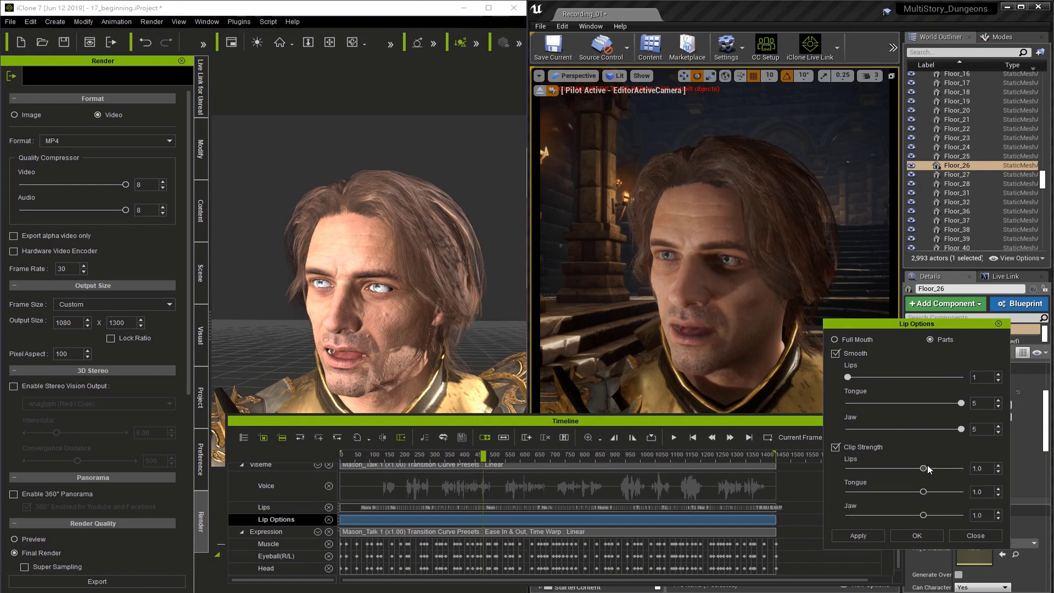
left_click_drag(922, 491, 961, 515)
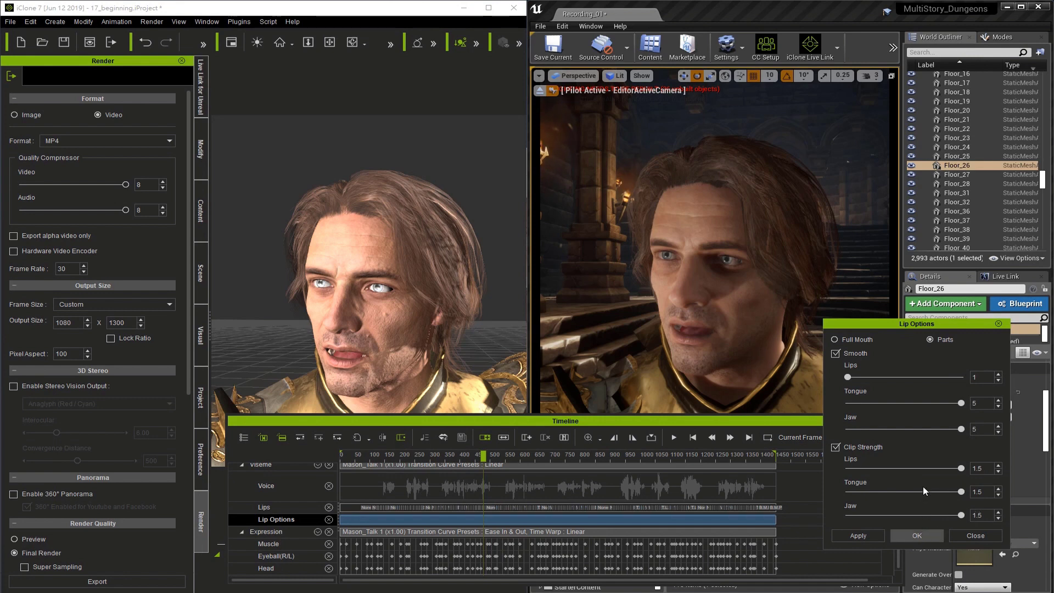
key("Return")
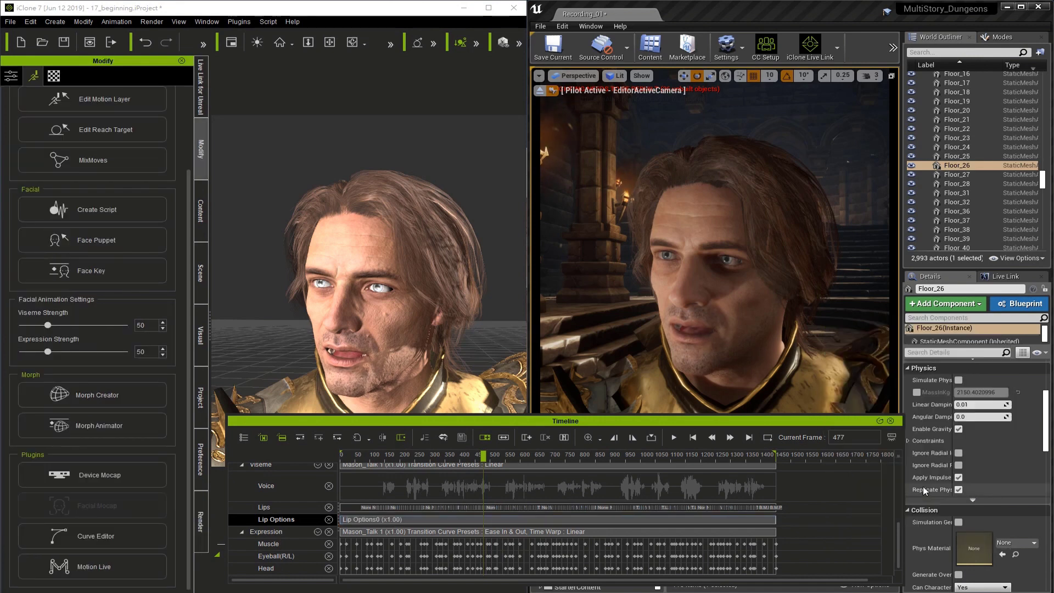
left_click(691, 436)
key("space")
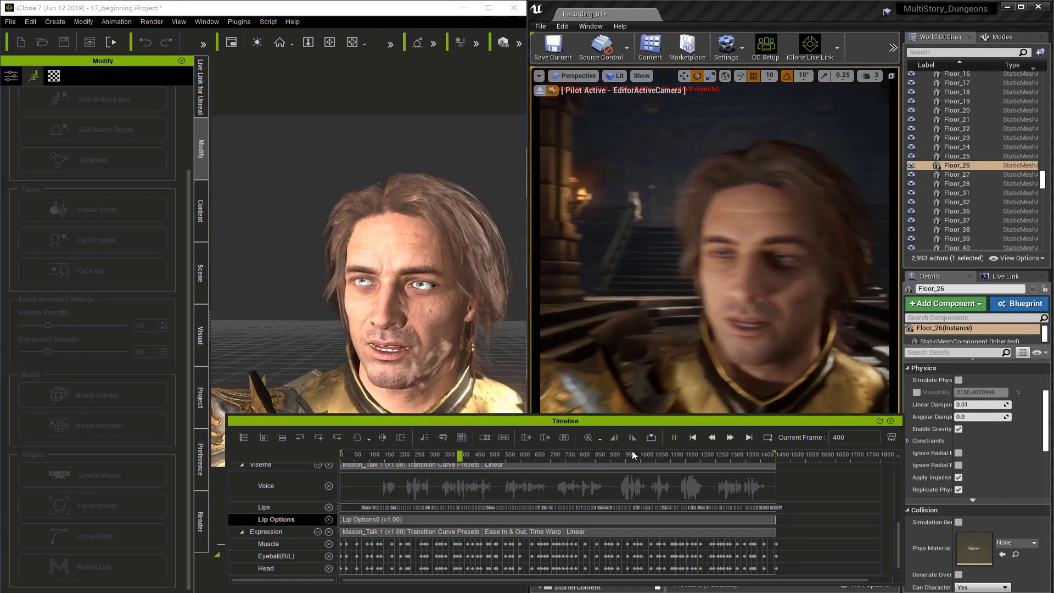
key("space")
Step: Edit the Lip Options clip's Clip Strength to 1.0 for lips, 0.3 for tongue and 1.0 for jaw, and replay the whole animation
double_click(564, 518)
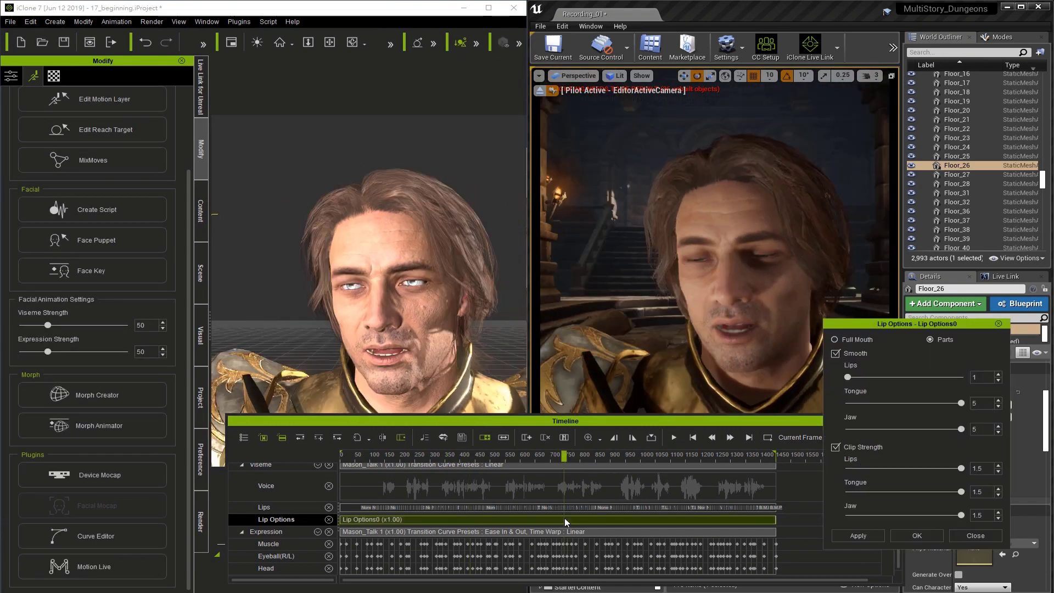
left_click_drag(910, 498, 875, 495)
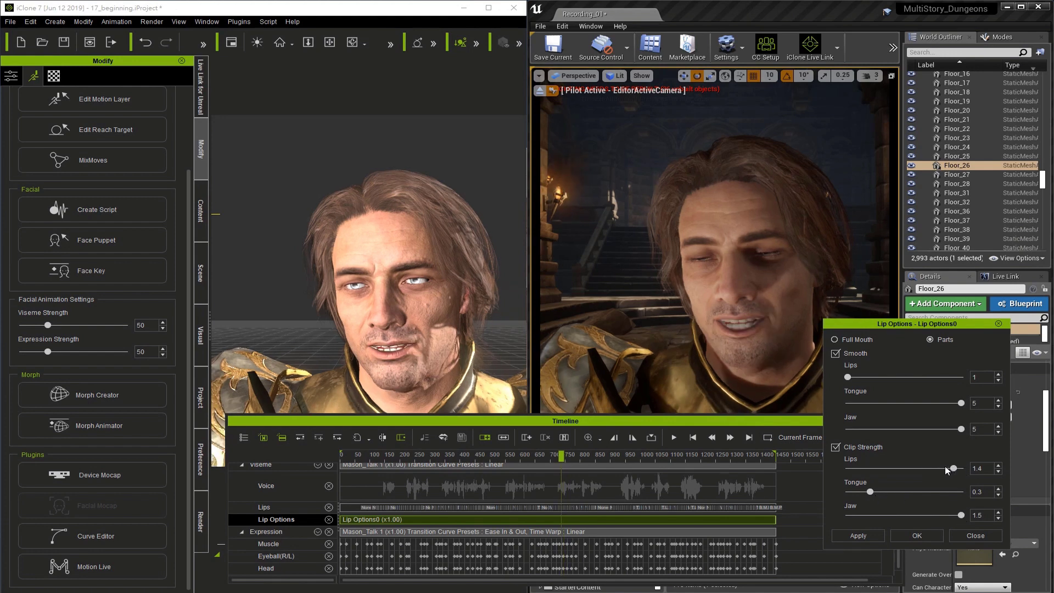
left_click_drag(959, 514, 923, 515)
left_click(916, 535)
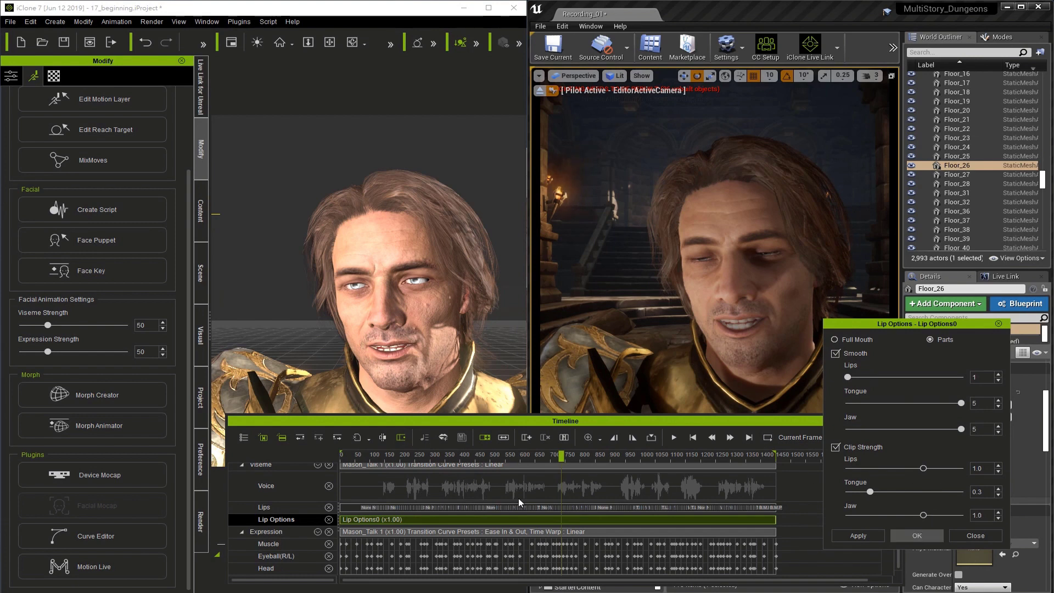
left_click(693, 438)
key("space")
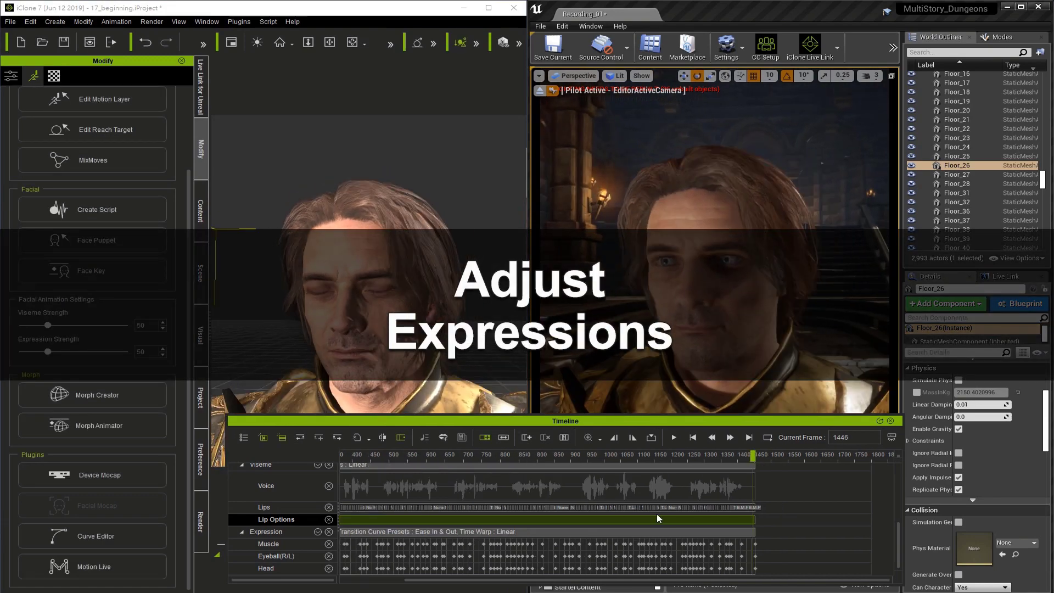
scroll(656, 515, "up", 3)
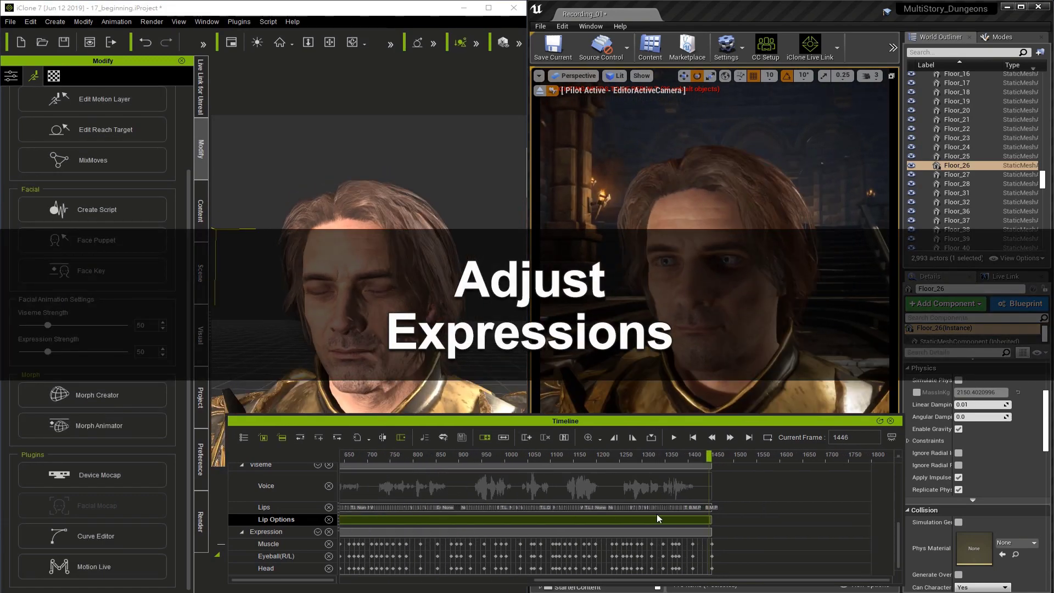
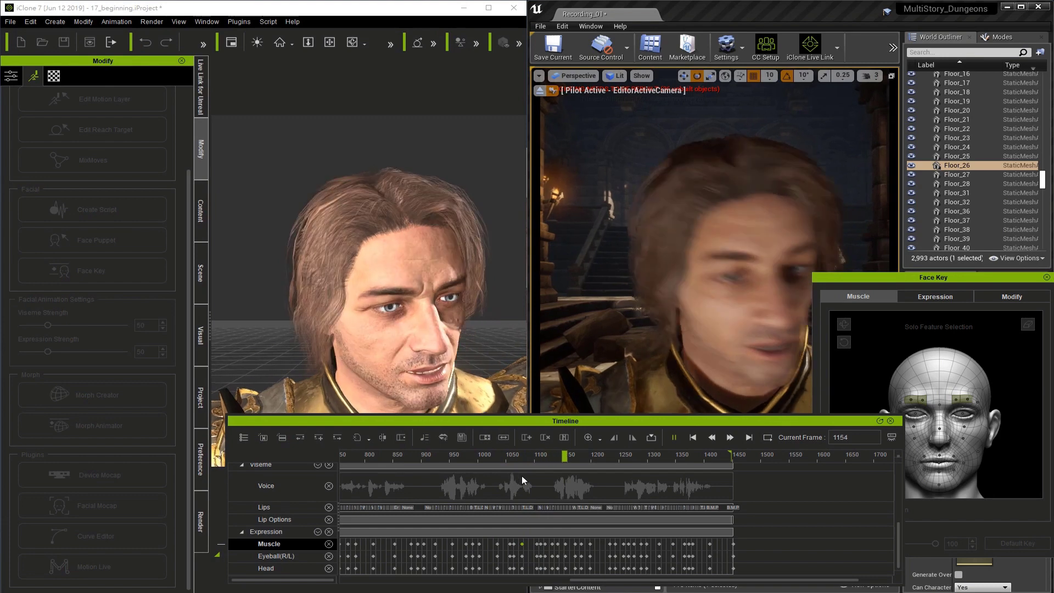
Step: Stop playback and adjust the eyebrow muscles with Face Key on the Muscle key at frame 690
key("space")
left_click_drag(582, 583, 536, 581)
mouse_move(372, 456)
left_mouse_down()
mouse_move(400, 459)
mouse_move(384, 463)
left_mouse_up()
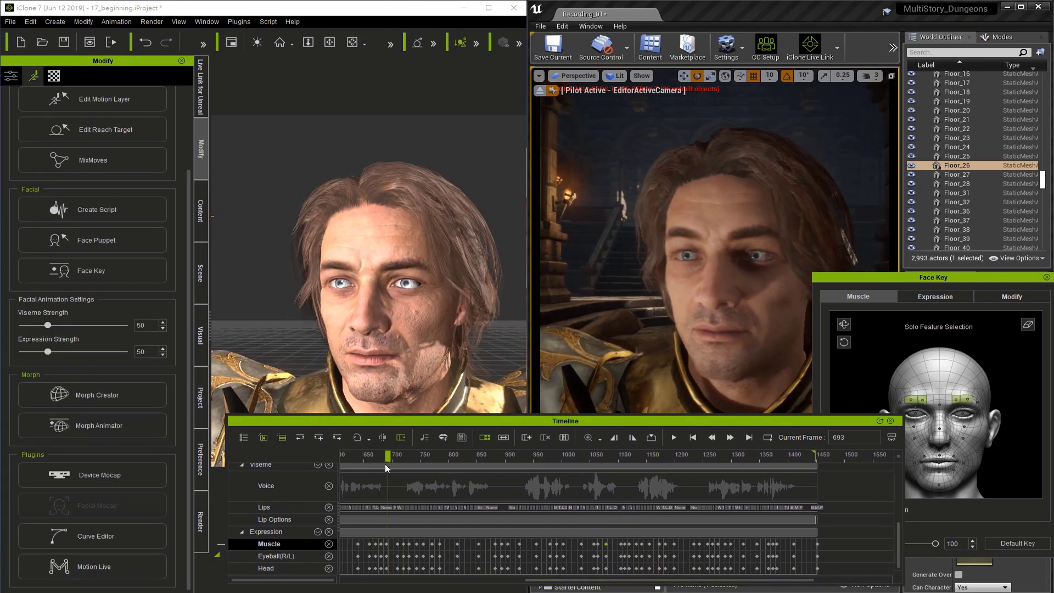
left_click(386, 544)
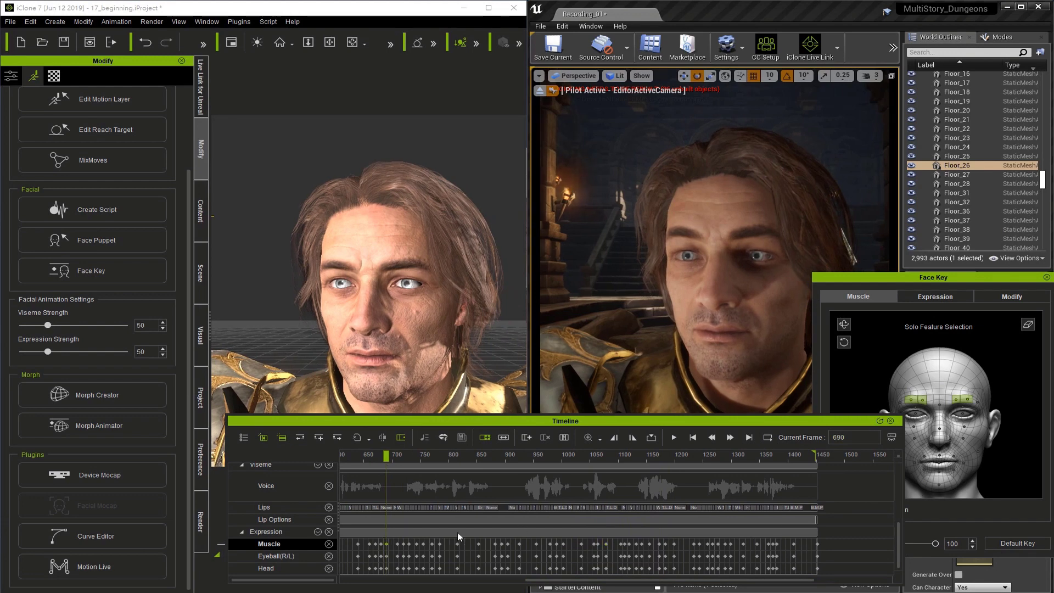
left_click(397, 544)
left_click(384, 545)
left_click(1023, 490)
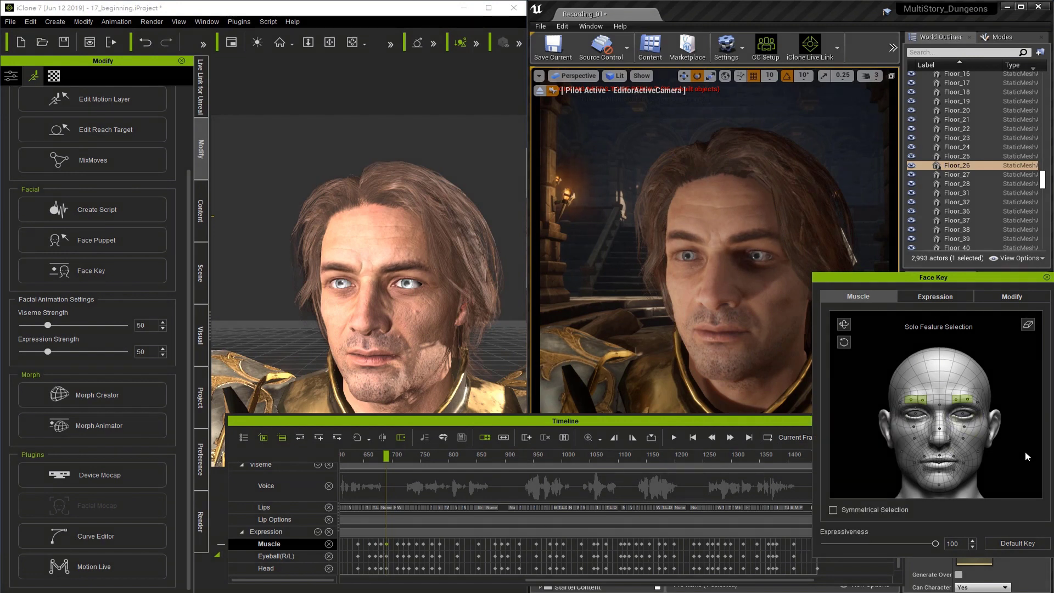
Step: Play back from frame 639 and adjust the eyebrow pose on the Muscle keys at frames 680 and 670
left_click(358, 454)
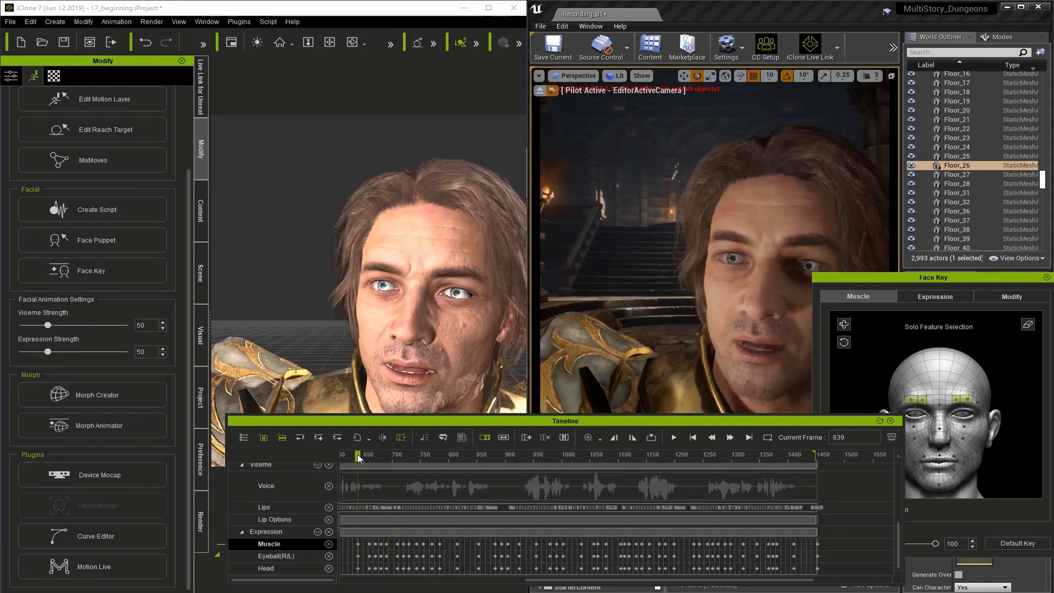
key("space")
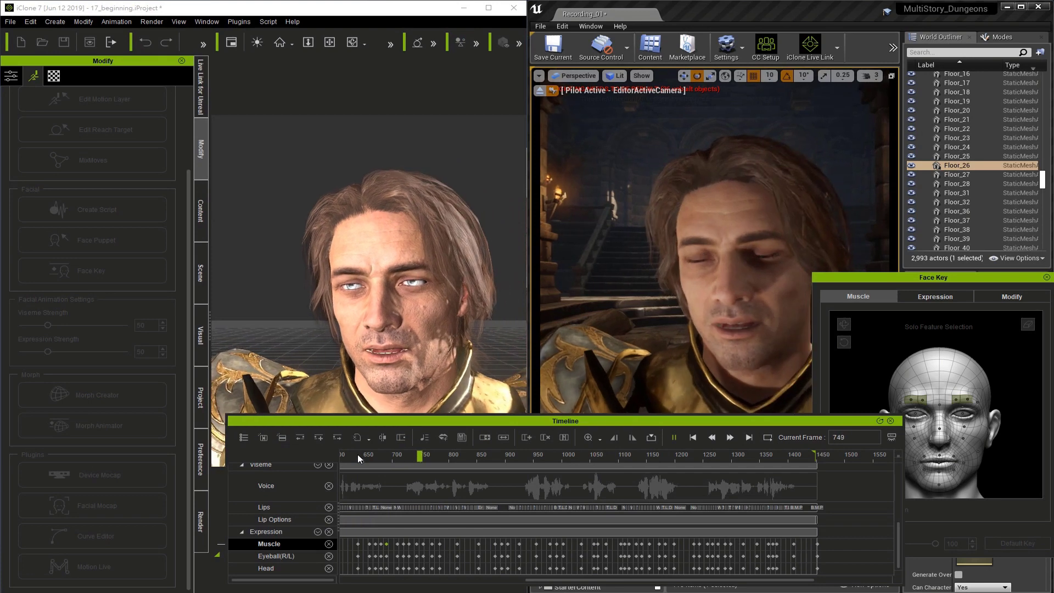
left_click(374, 453)
left_click_drag(375, 453, 381, 453)
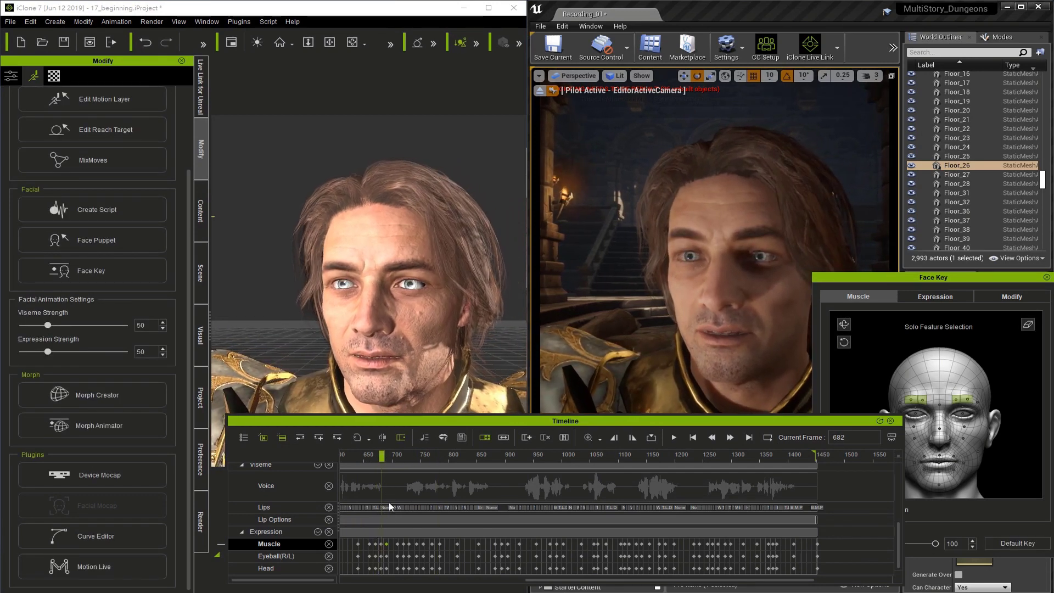
left_click(380, 544)
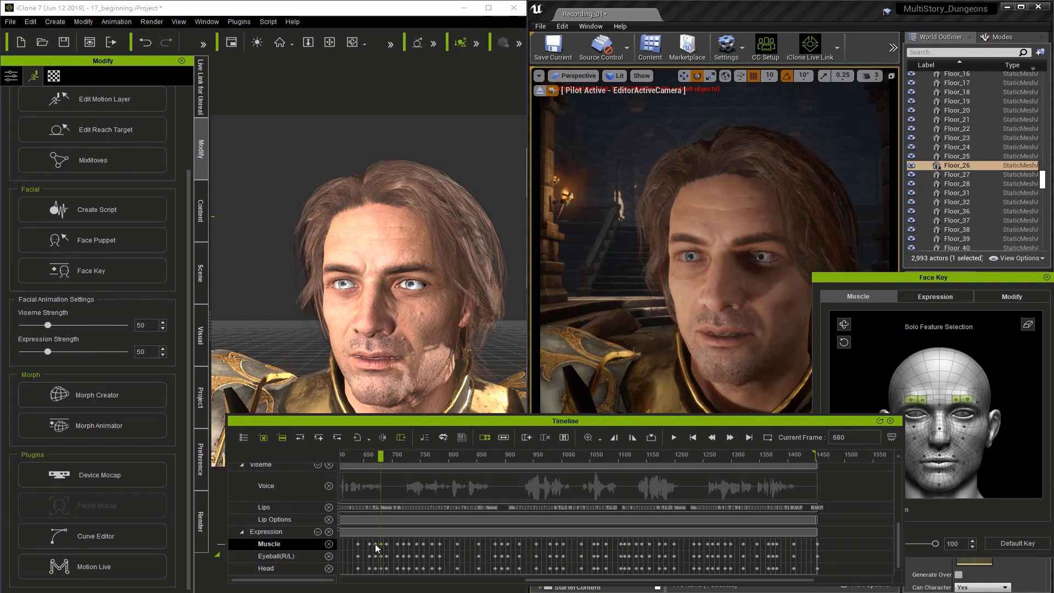
left_click(377, 545)
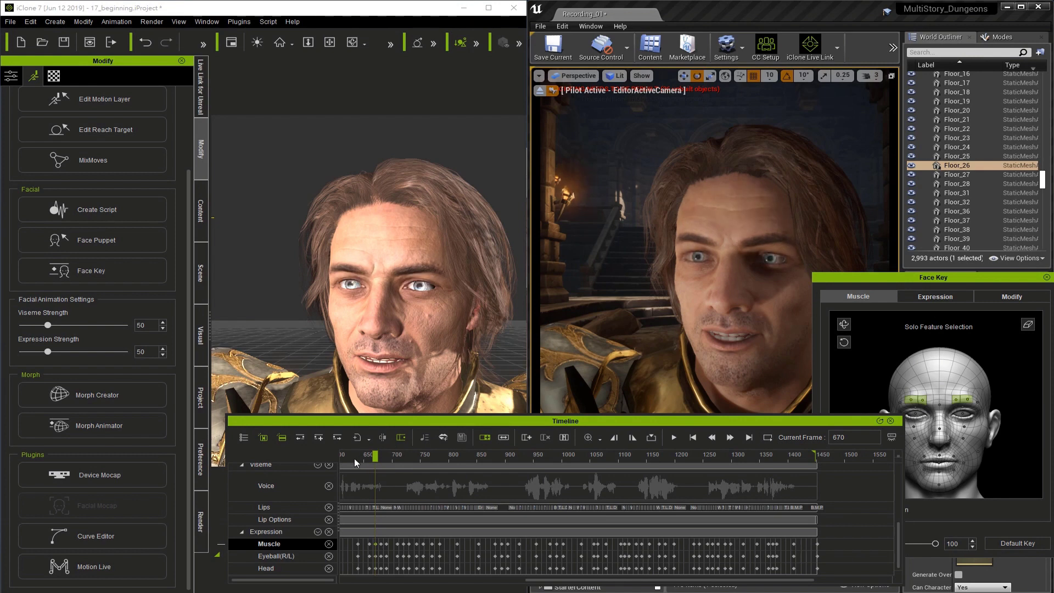
Step: Adjust the eyebrows with Face Key on the Muscle key at frame 660 and play back from just before it
key("space")
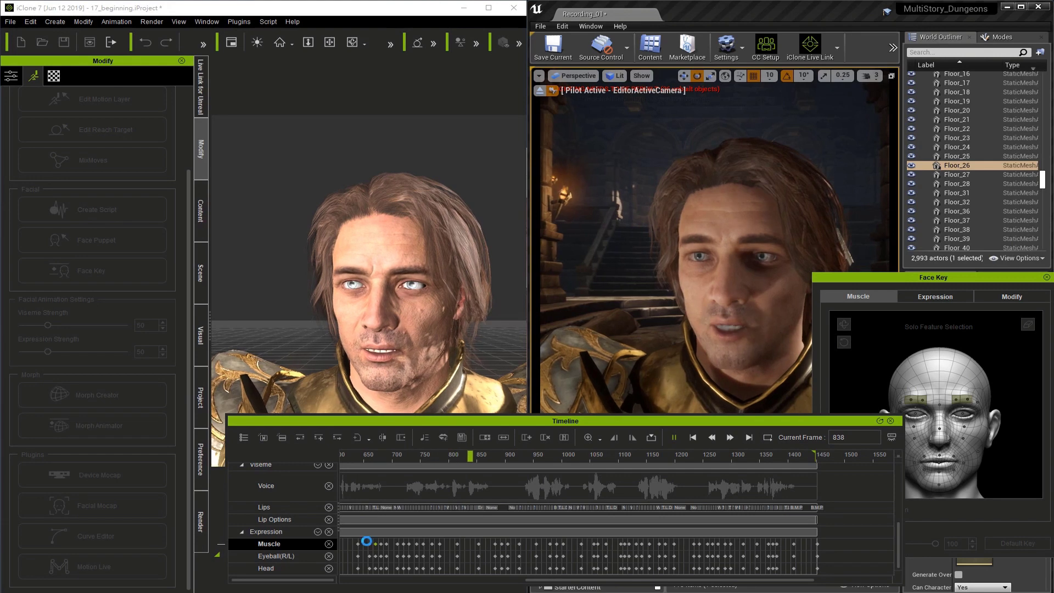
left_click(368, 542)
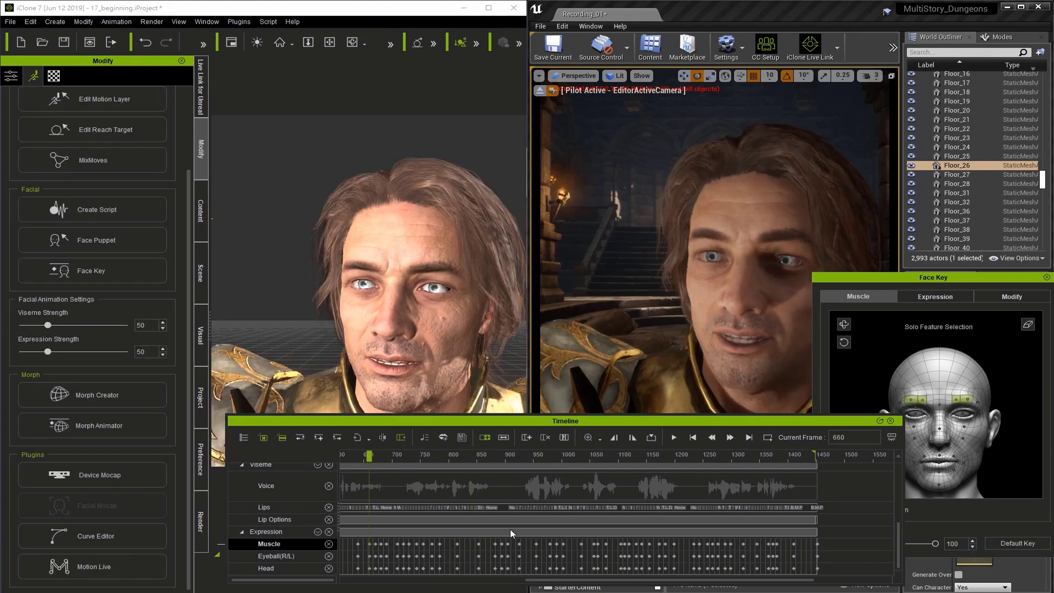
left_click(848, 386)
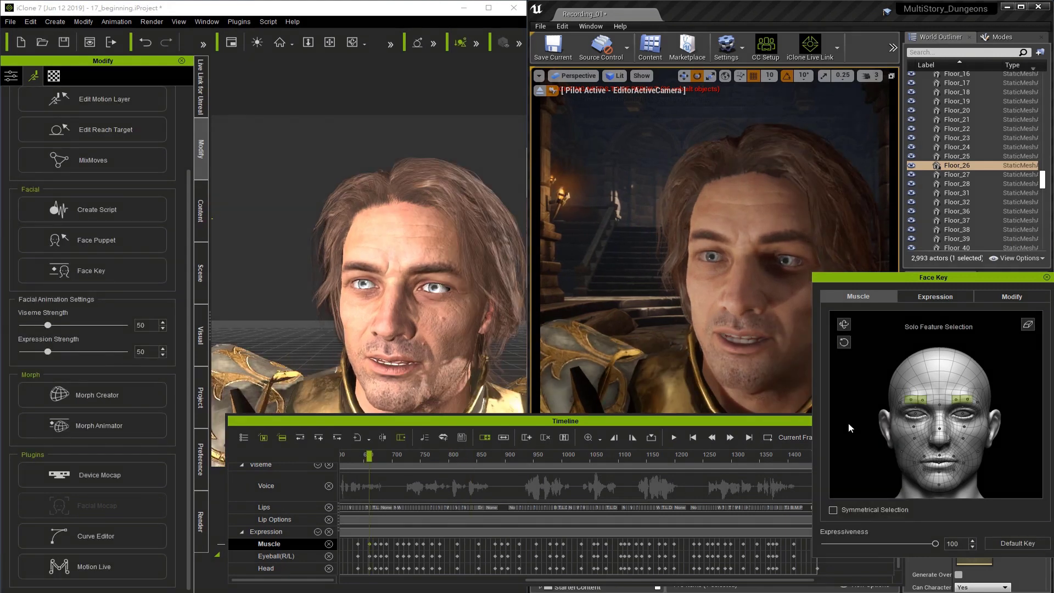
left_click(351, 456)
key("space")
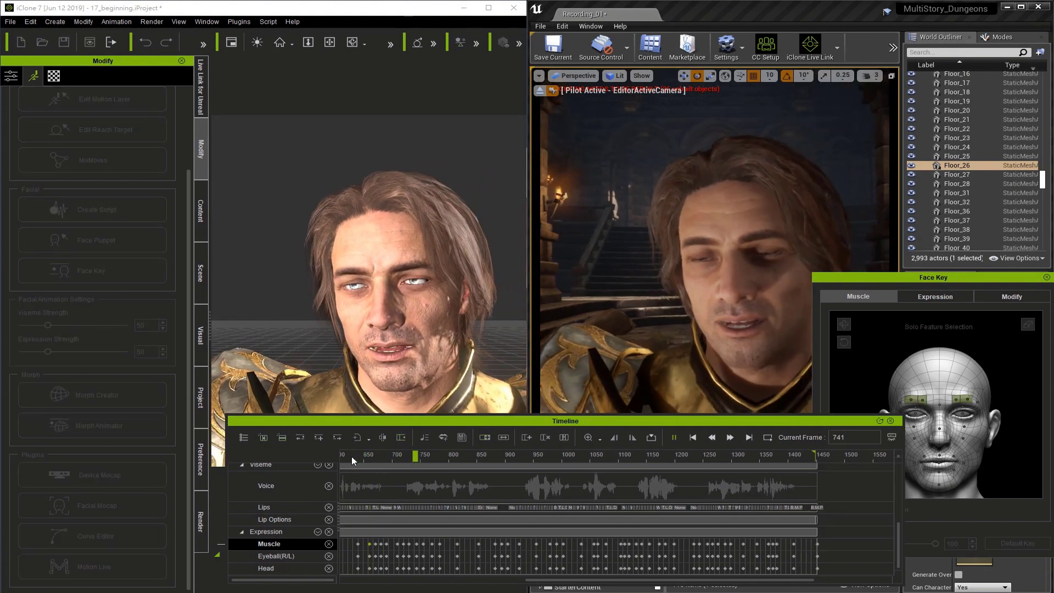
Step: Adjust the outer eyebrows in Face Key on the Muscle key near frame 720 and play back the following section
key("space")
mouse_move(403, 453)
left_mouse_down()
mouse_move(418, 456)
mouse_move(403, 461)
left_mouse_up()
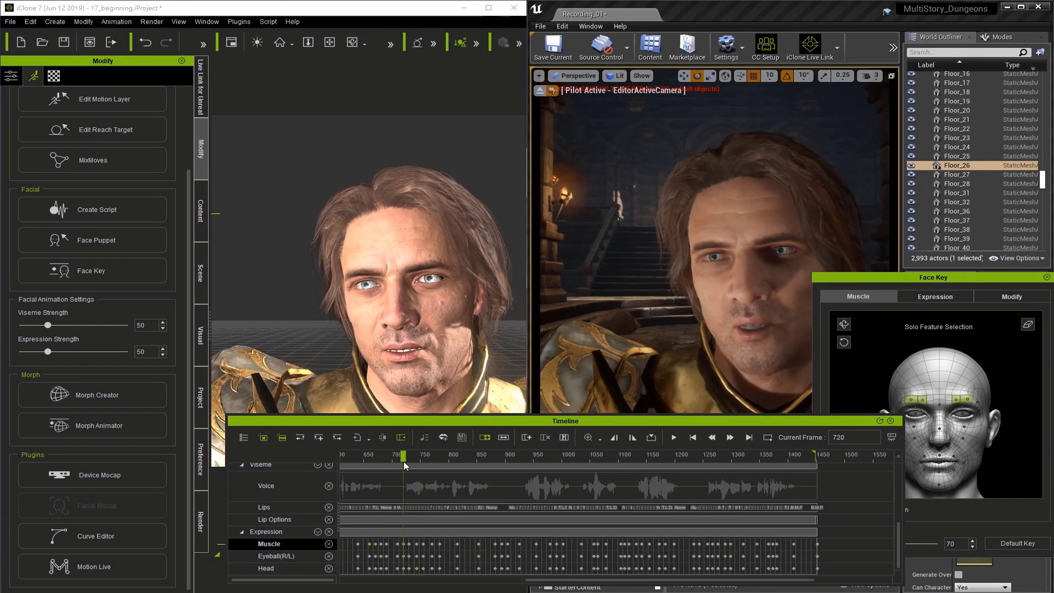
left_click(400, 545)
left_click(911, 339)
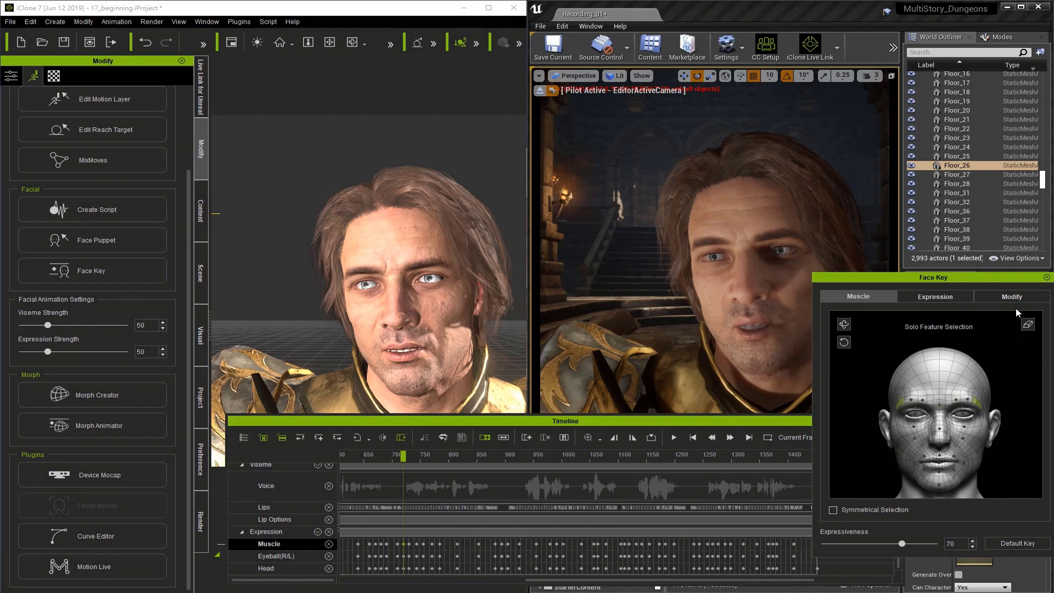
left_click(395, 455)
key("space")
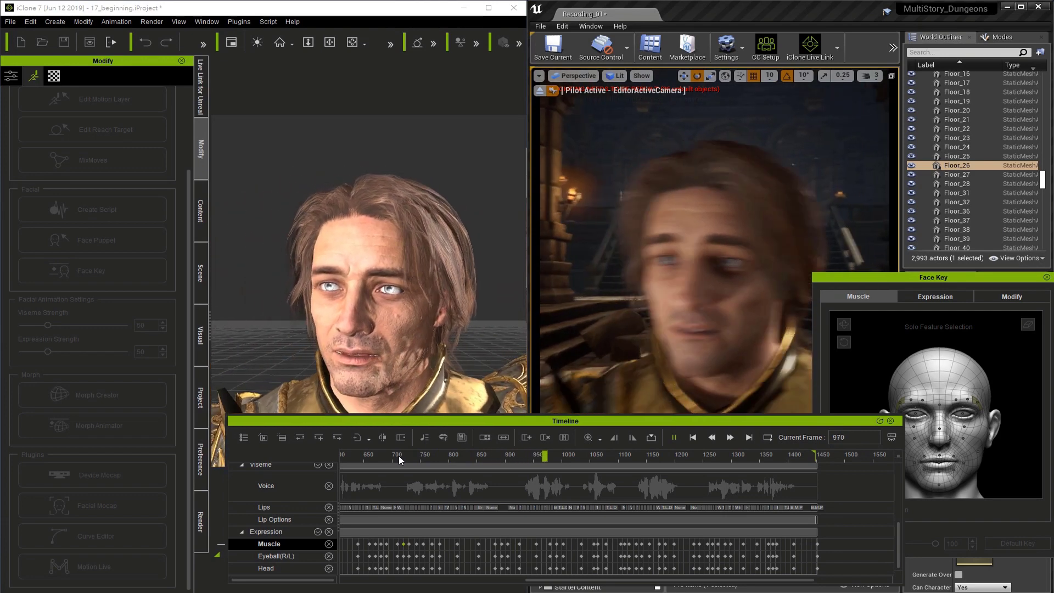
key("space")
Step: Adjust the inner eyebrows in Face Key on the Muscle key near frame 1000
left_click_drag(586, 456, 562, 460)
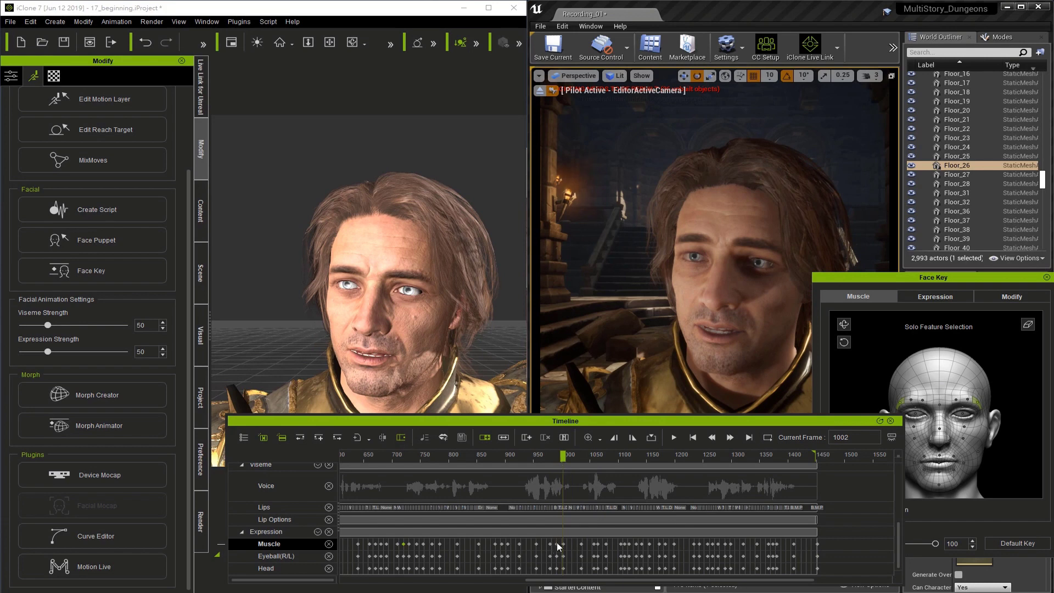
left_click(562, 545)
left_click(1028, 325)
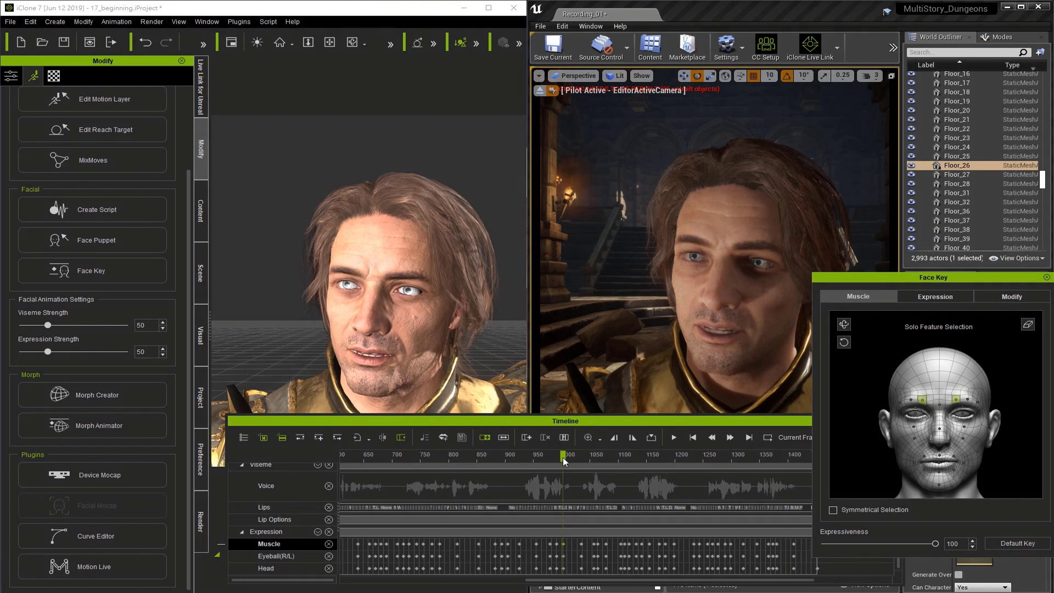
Step: Adjust the inner eyebrows on the Muscle keys at frames 979 and 991, and play back the section
left_click_drag(562, 457, 543, 456)
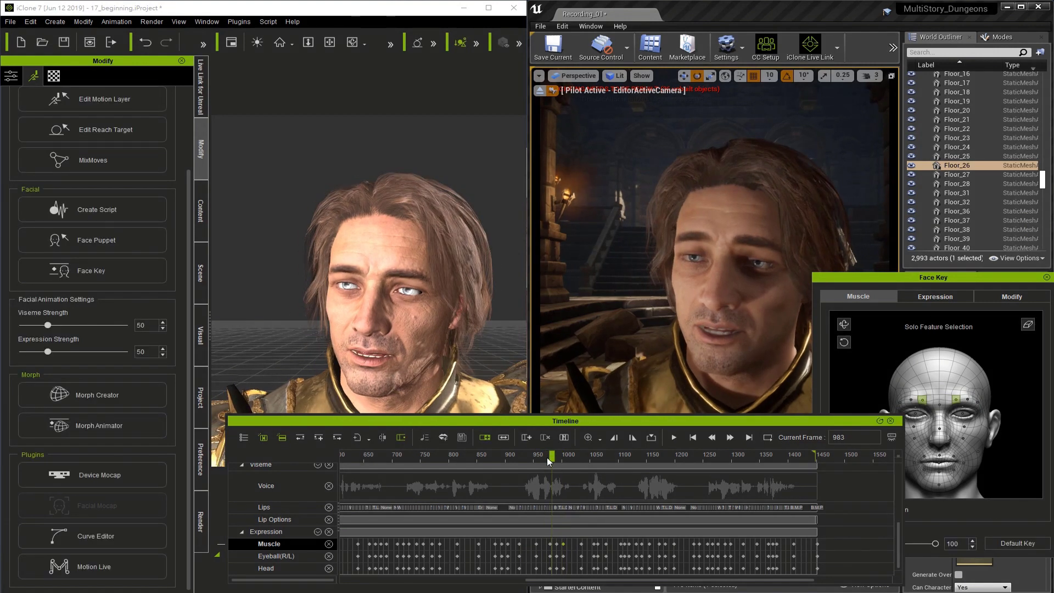
left_click(550, 543)
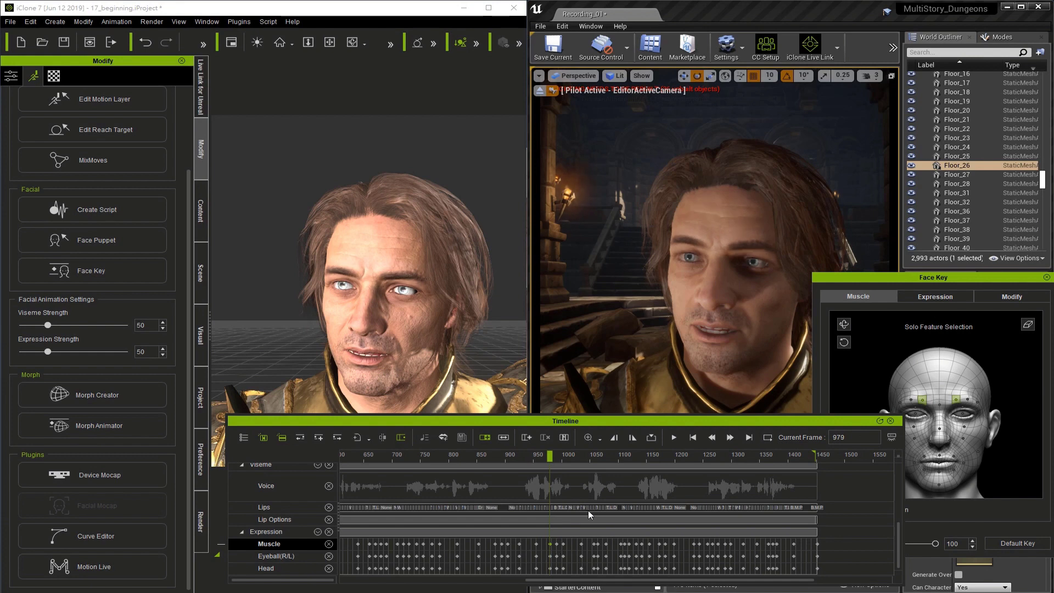
left_click(557, 544)
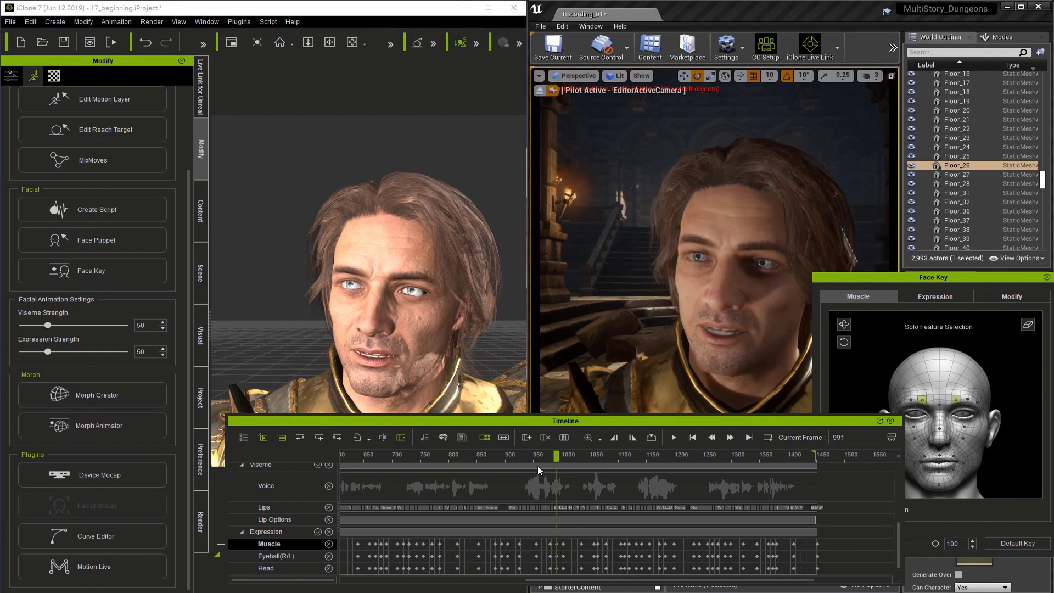
key("space")
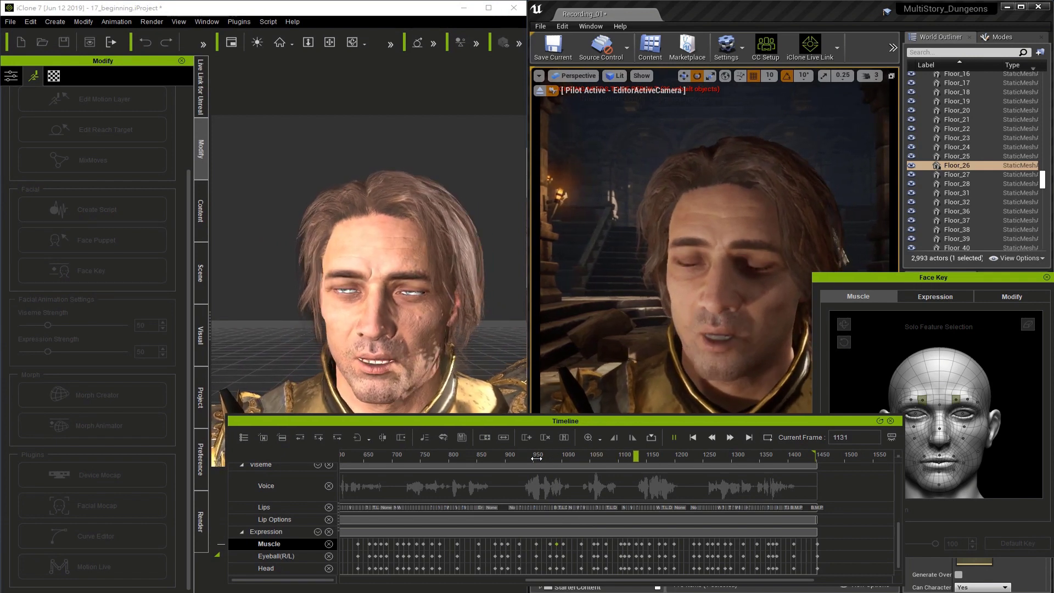
key("space")
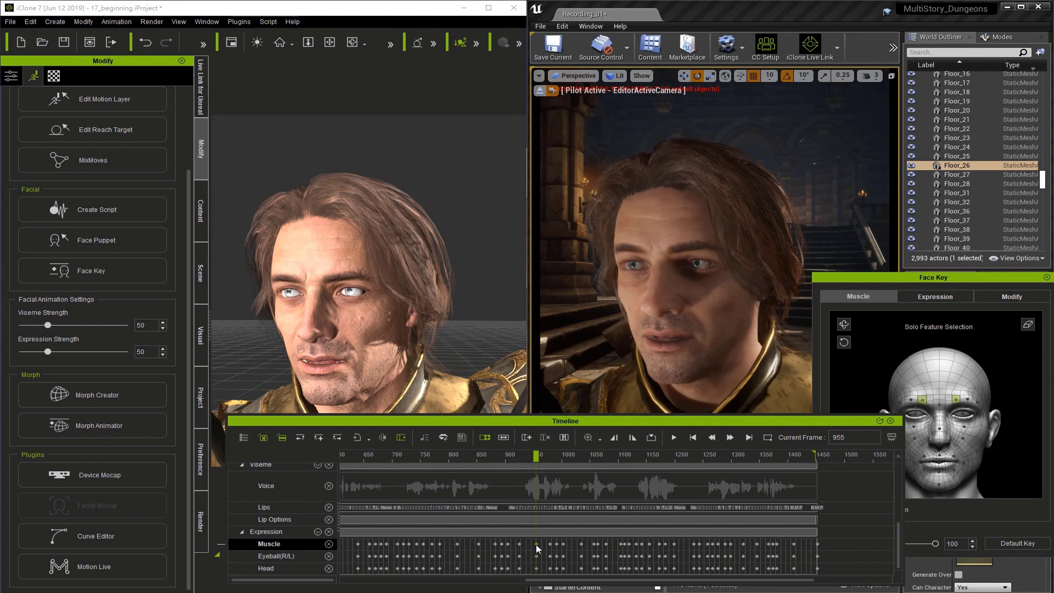
Step: Adjust the inner eyebrows in Face Key on the Muscle key at frame 1034 and play back to the end
key("space")
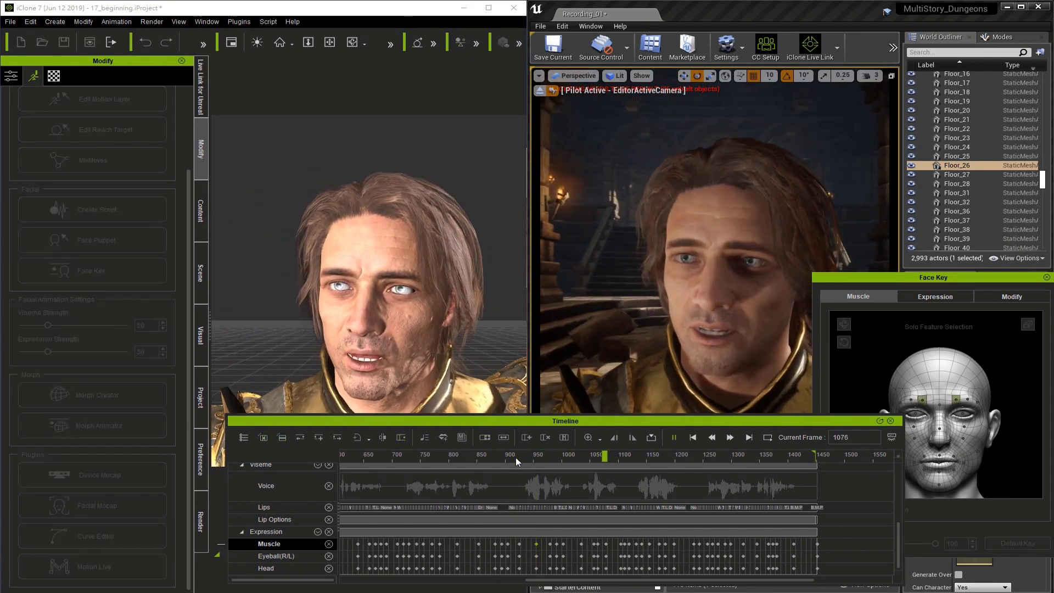
key("space")
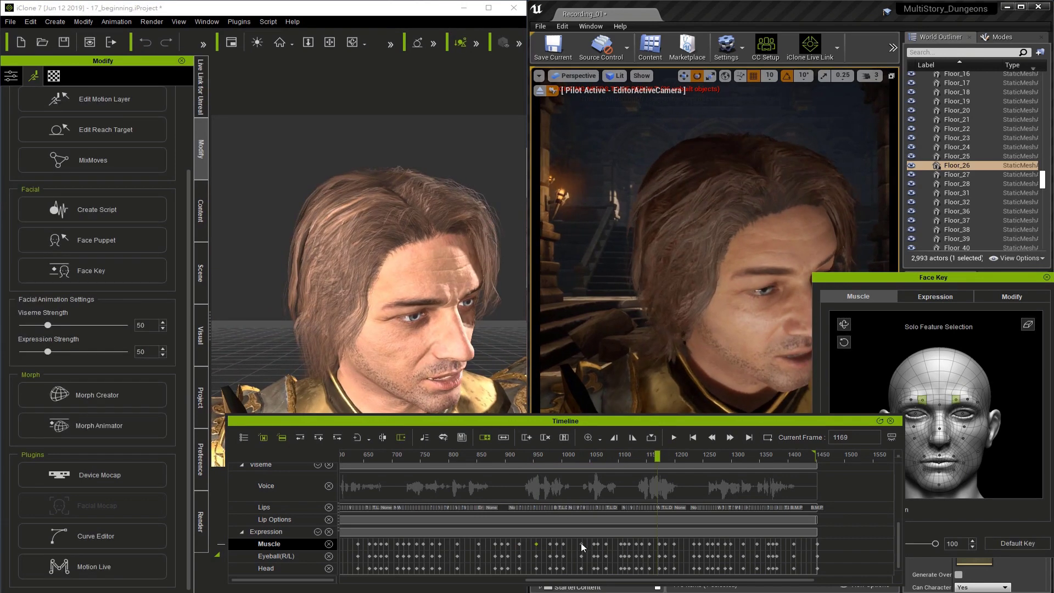
left_click(562, 543)
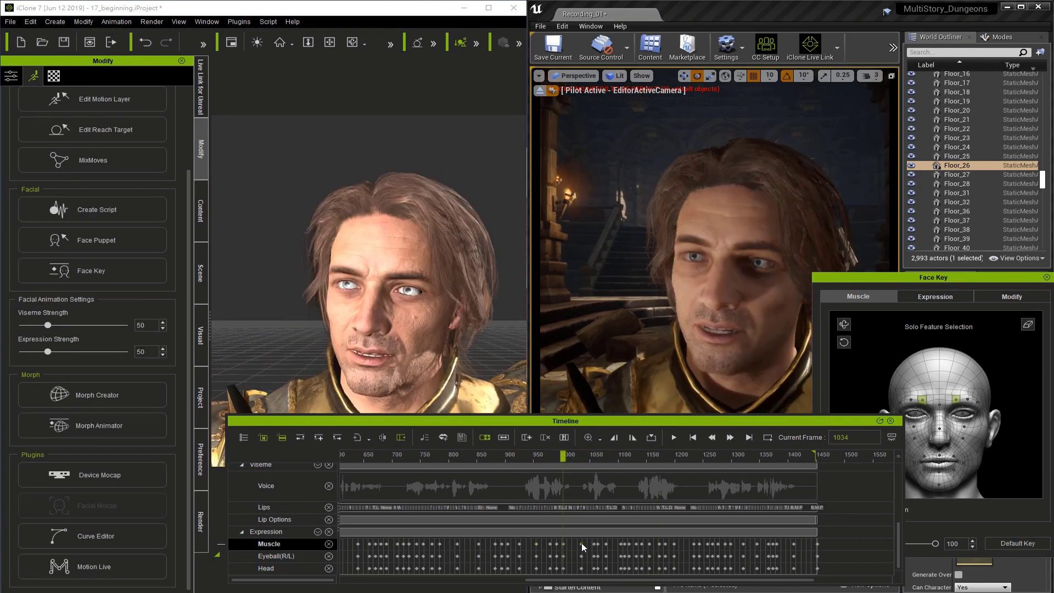
left_click(581, 542)
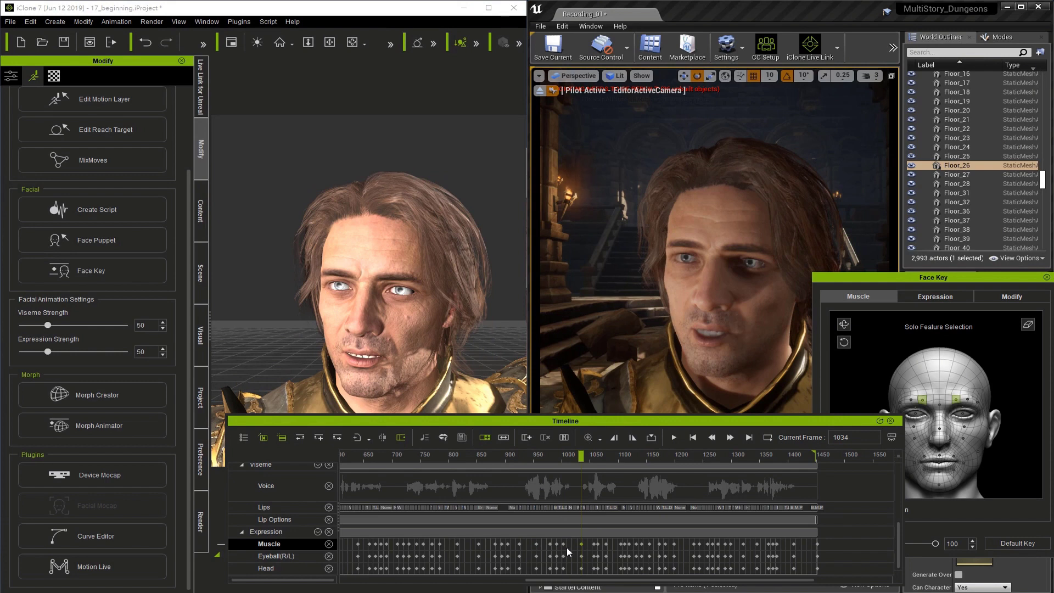
left_click(863, 384)
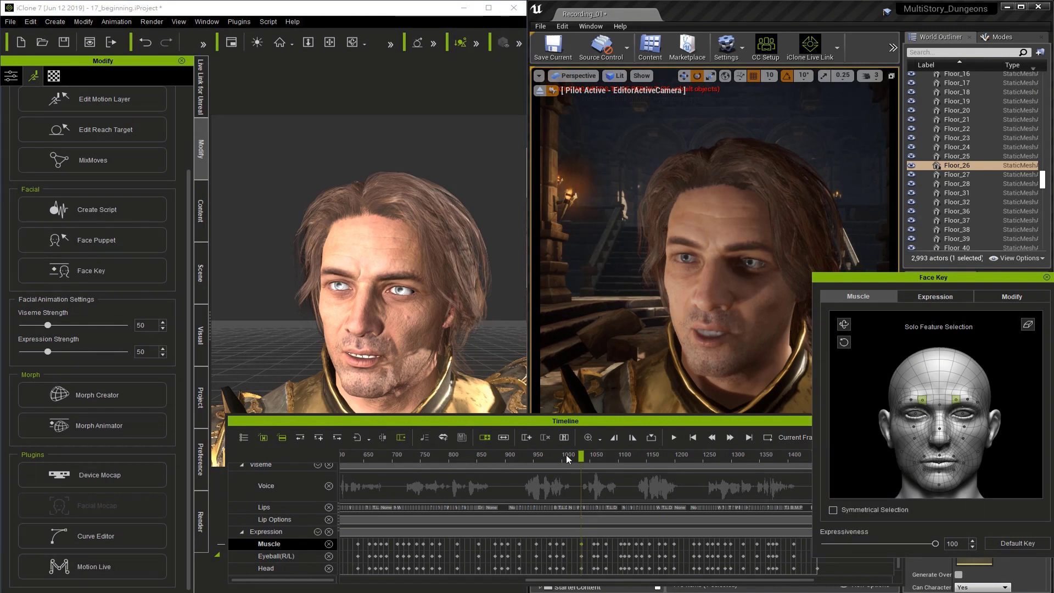
key("space")
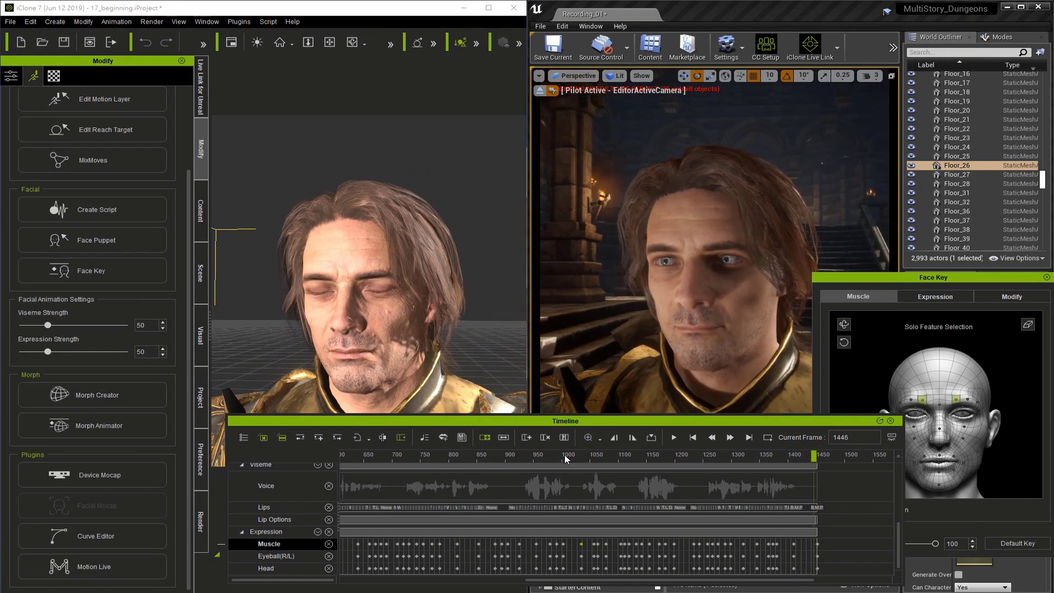
Step: Review the clip from its start and adjust both the inner and outer eyebrows on the Muscle key at frame 269
scroll(569, 508, "down", 3)
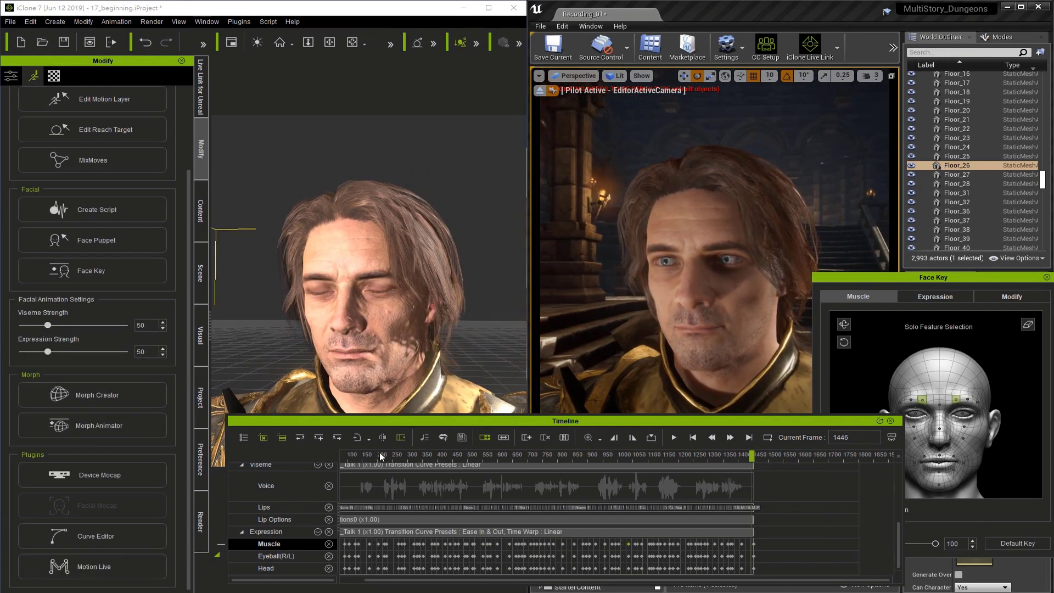
left_click(674, 437)
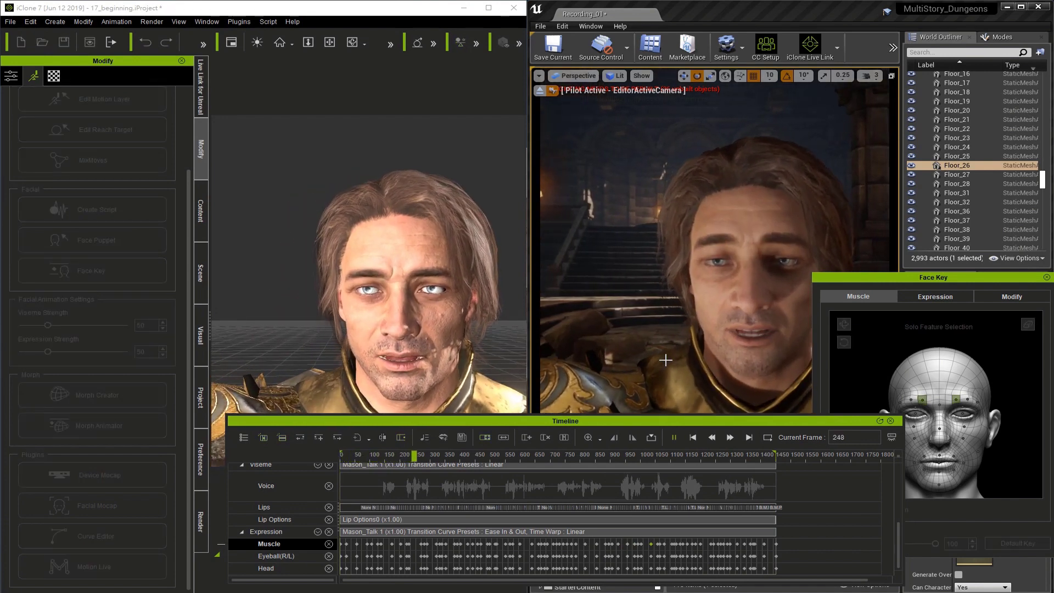
key("space")
scroll(417, 524, "up", 2)
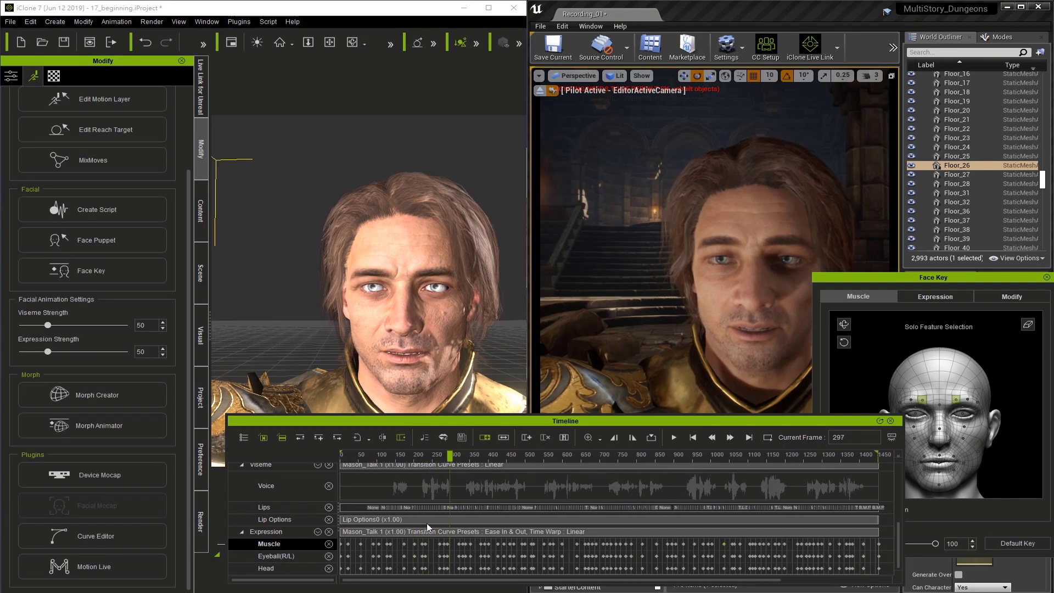
scroll(427, 527, "up", 2)
left_click_drag(506, 454, 501, 455)
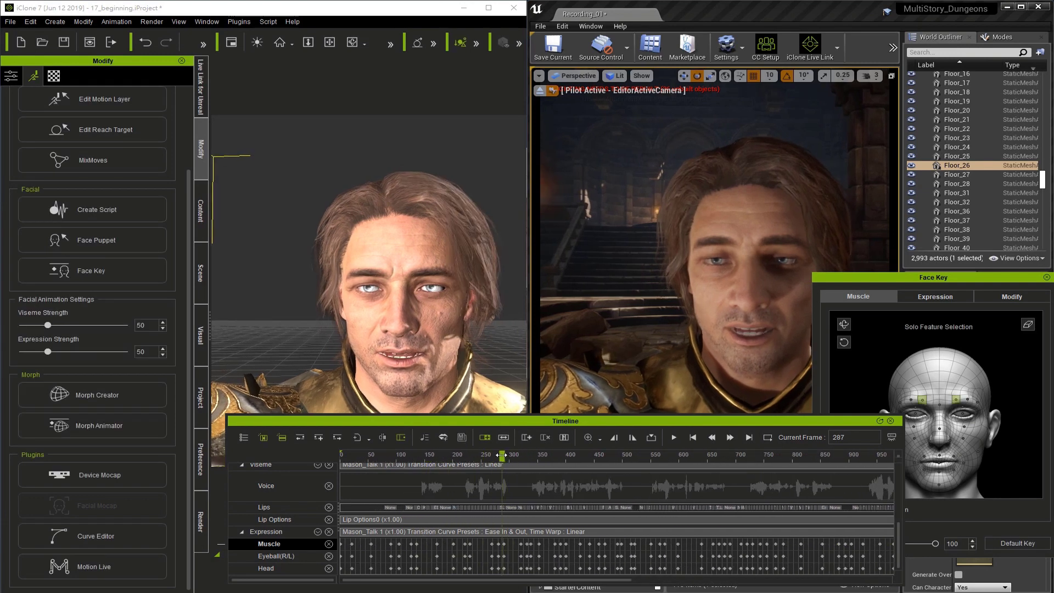
left_click(488, 545)
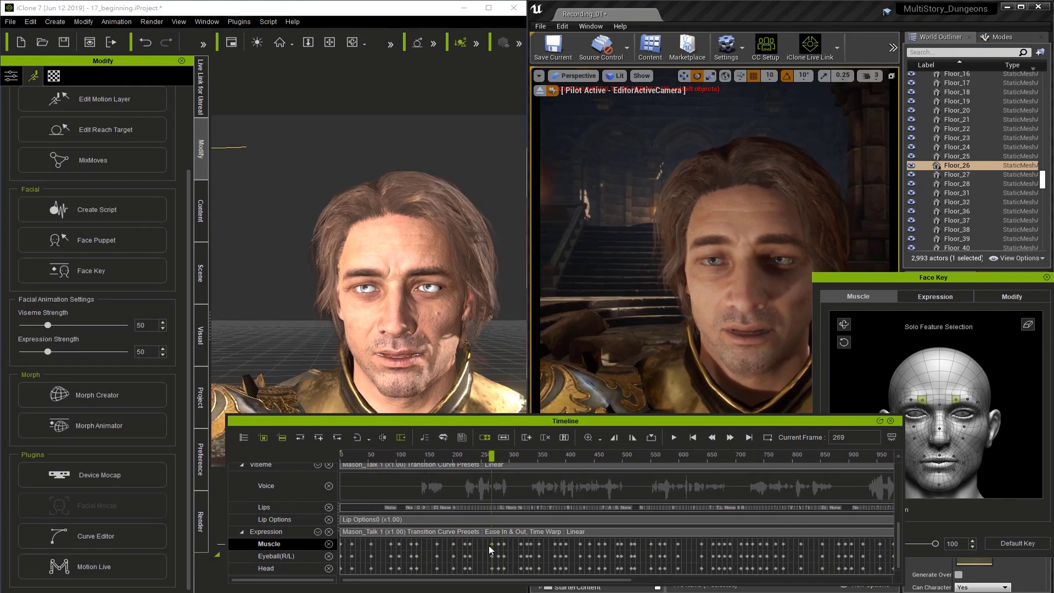
left_click(491, 545)
left_click(1028, 326)
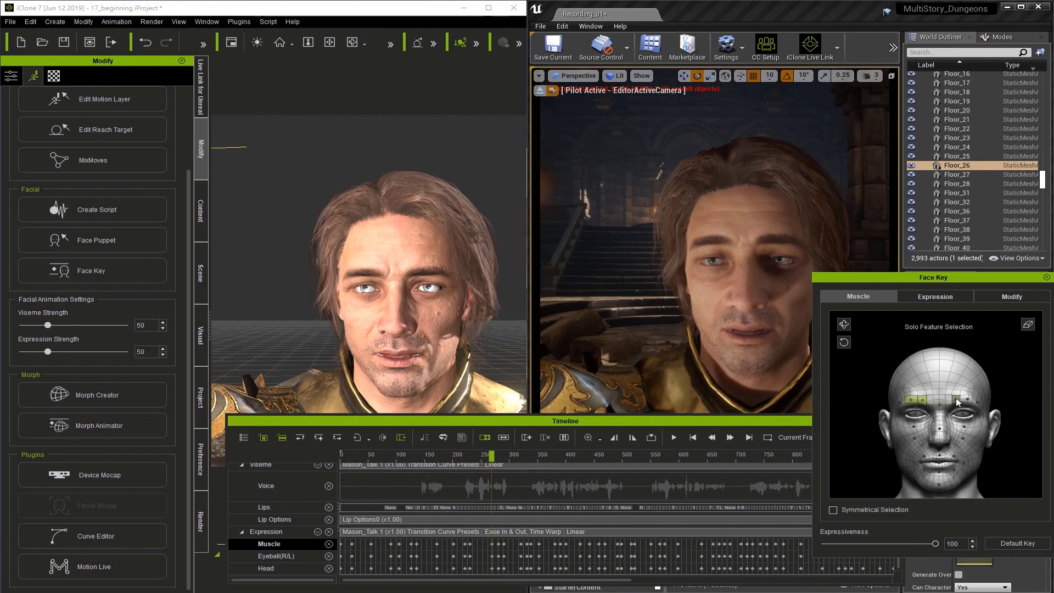
left_click_drag(956, 397, 994, 470)
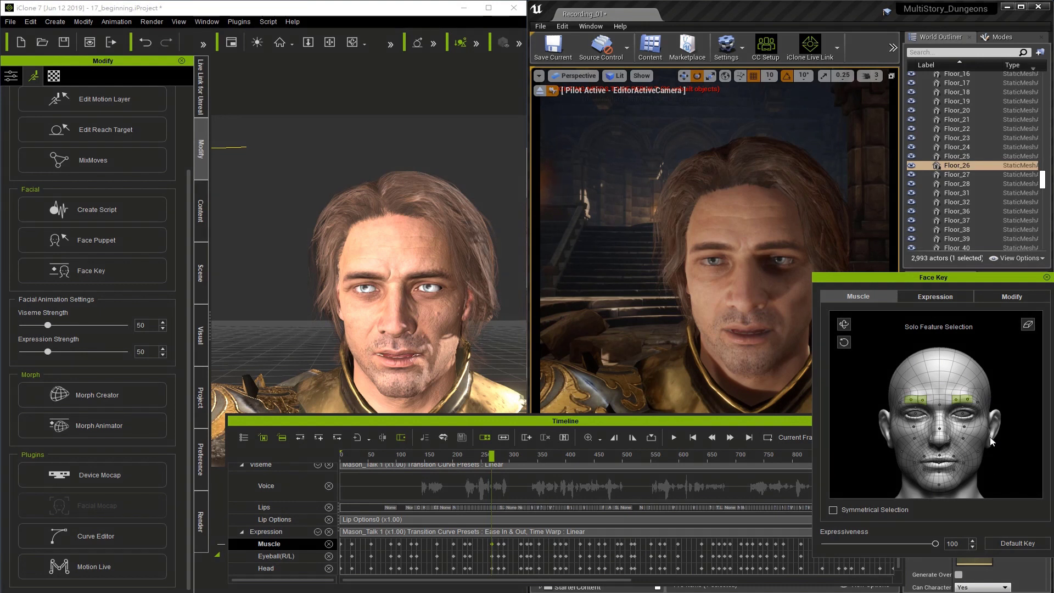
left_click(492, 547)
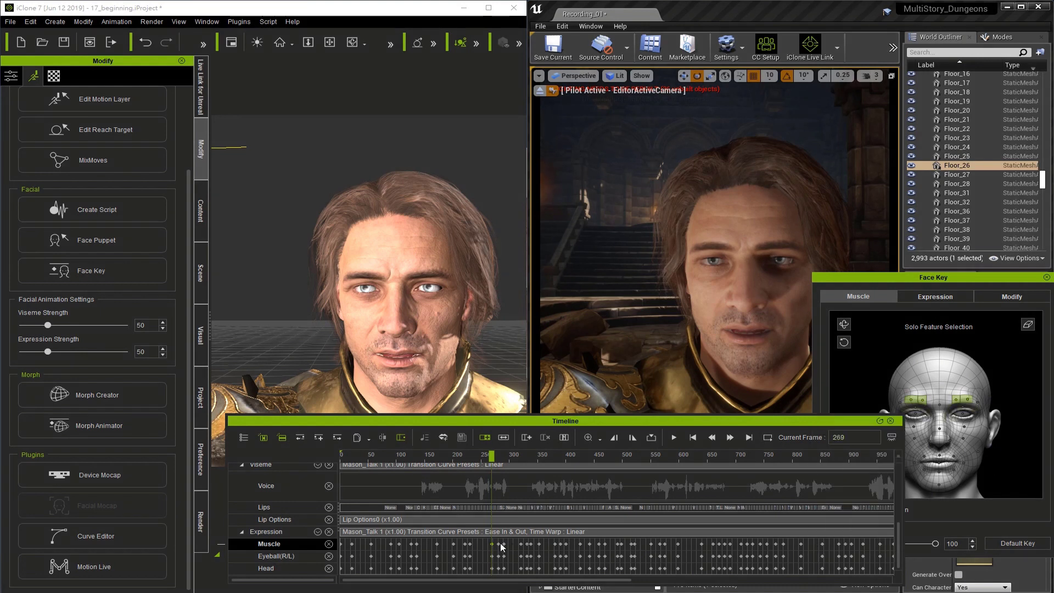
Step: Adjust both eyebrows in Face Key on the Muscle key at frame 290 and play back from before it
left_click(498, 543)
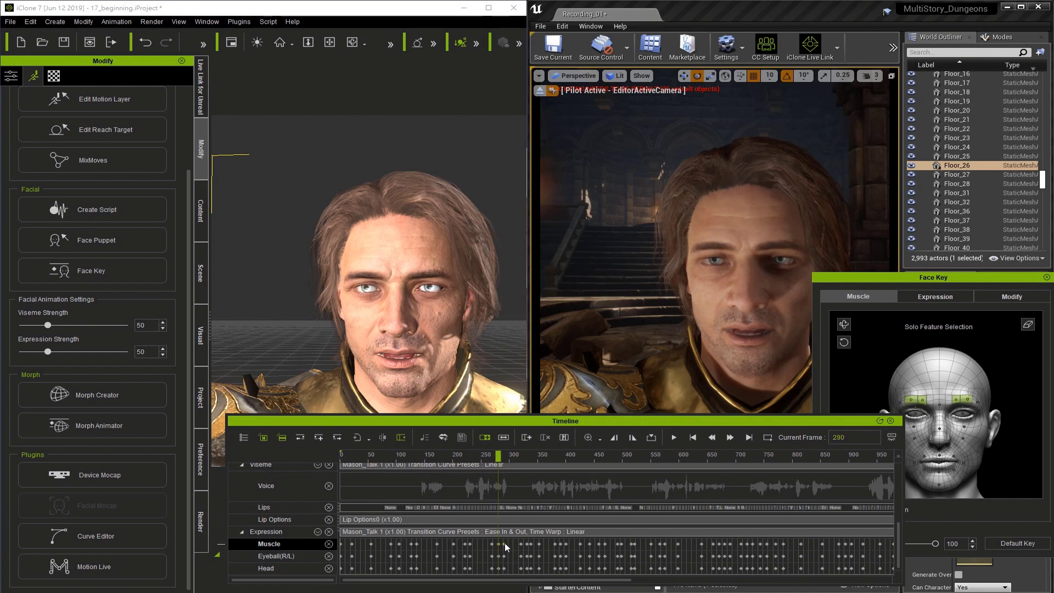
left_click(504, 543)
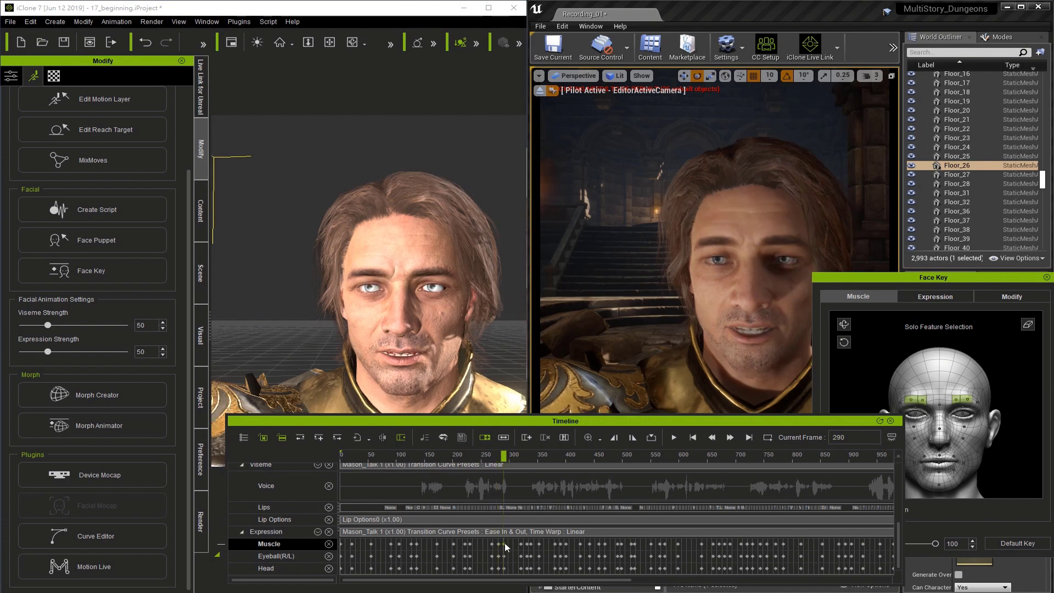
left_click(859, 394)
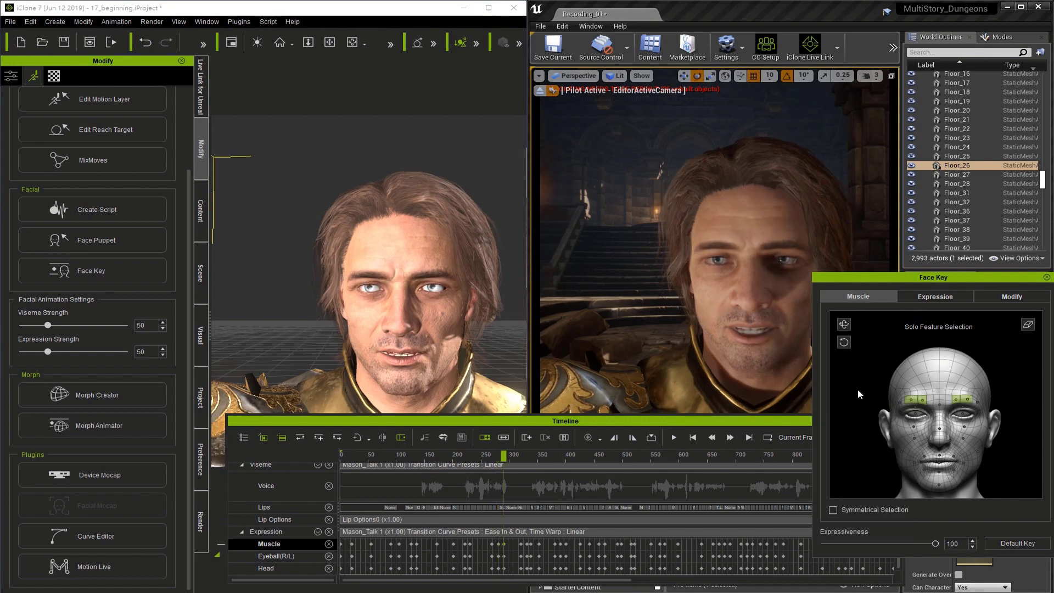
left_click(479, 453)
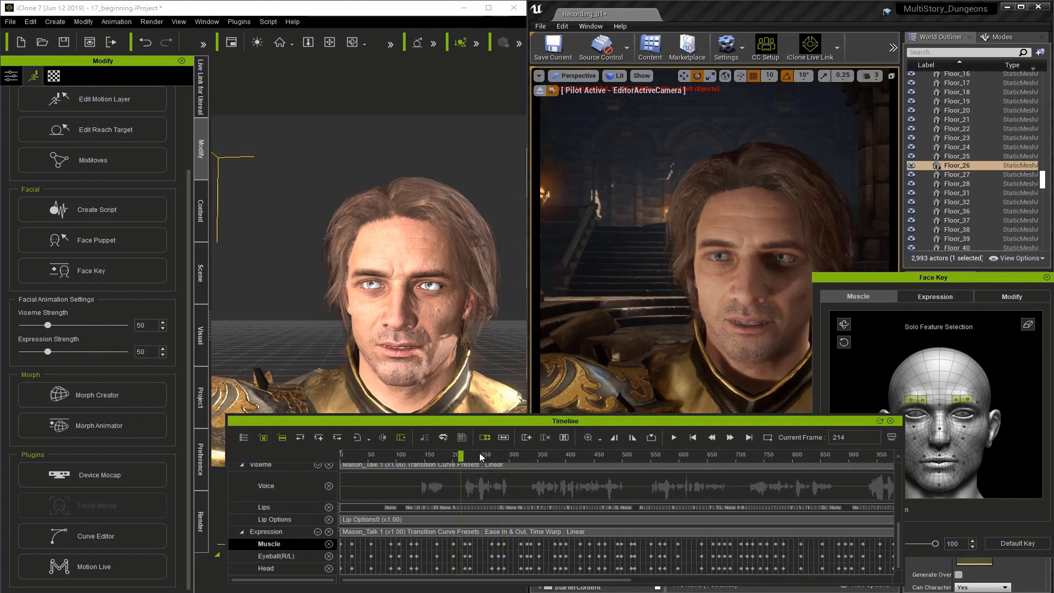
key("space")
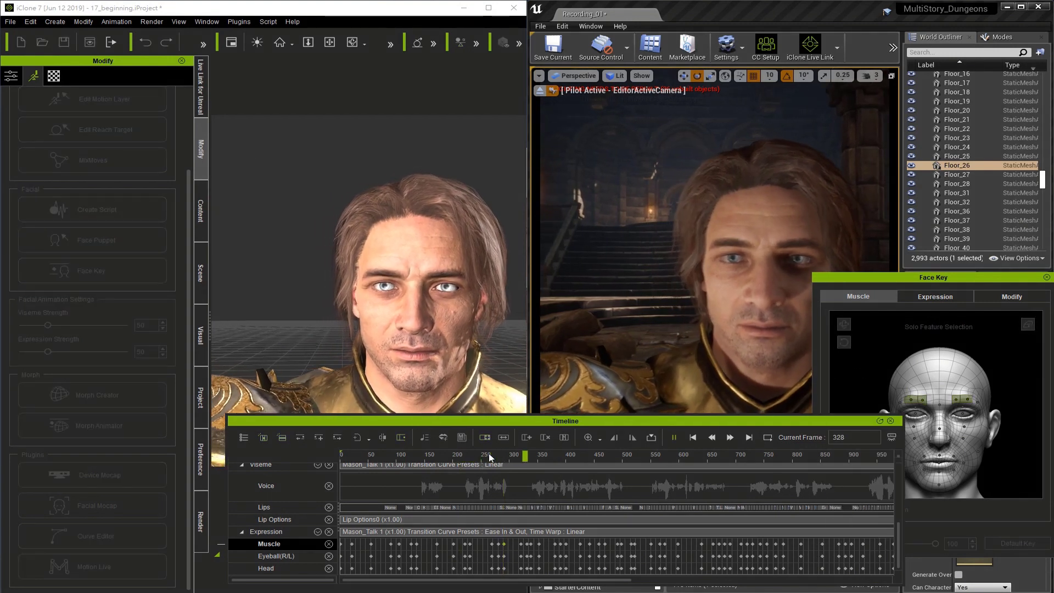
key("space")
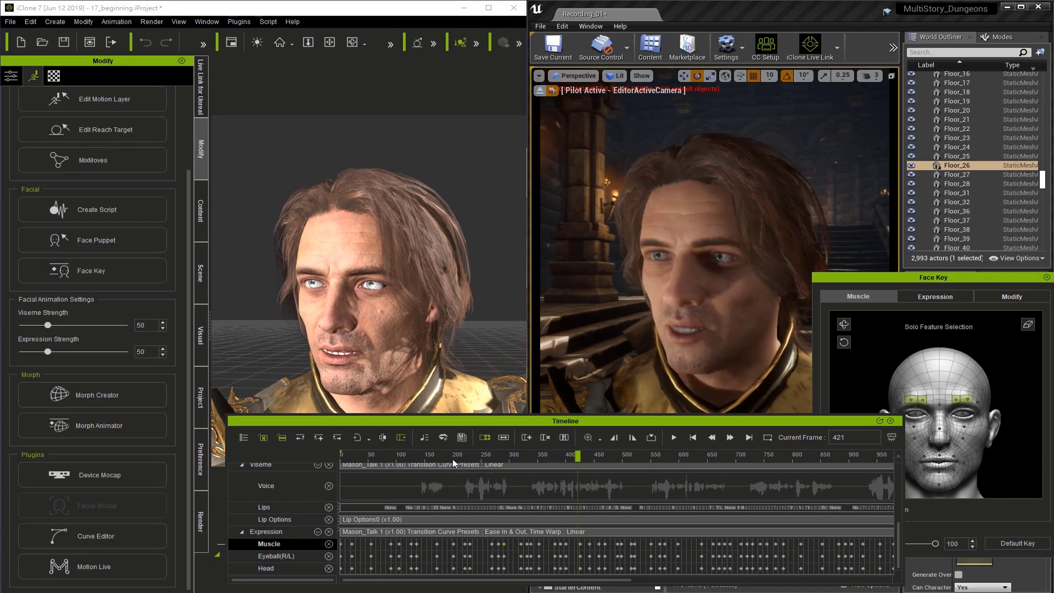
Step: Adjust only the character's left eyebrow in Face Key on the Muscle key at frame 230 and play back the animation
left_click_drag(440, 456, 464, 475)
left_click_drag(462, 541, 462, 544)
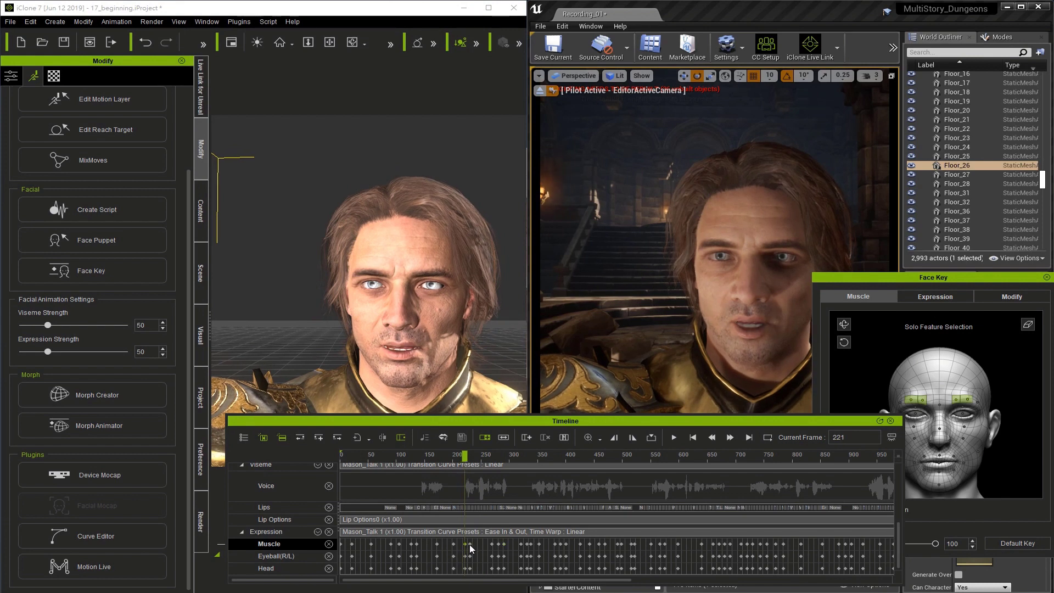
left_click(470, 548)
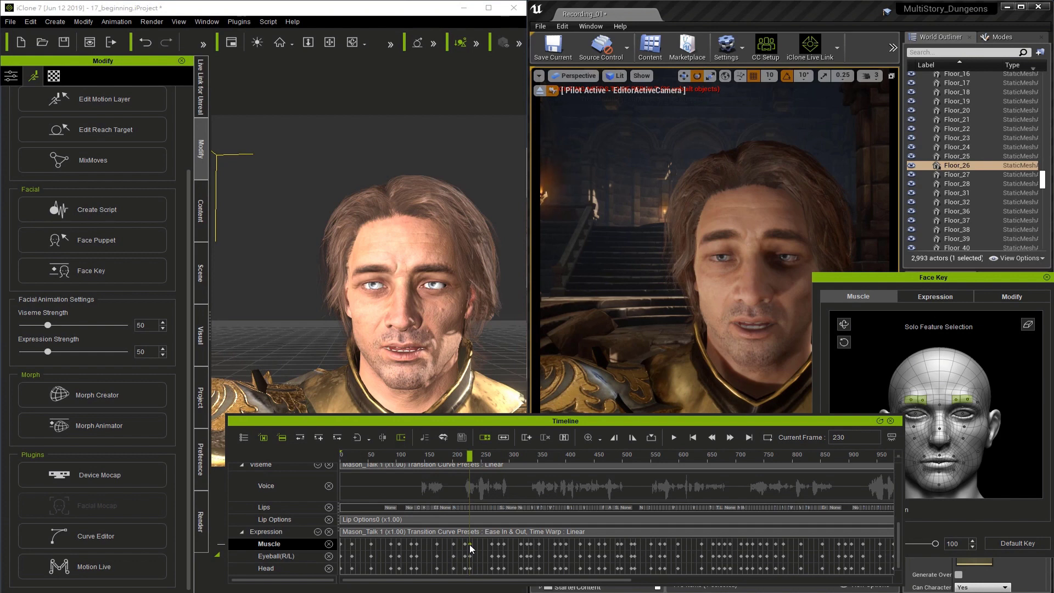
left_click(869, 379)
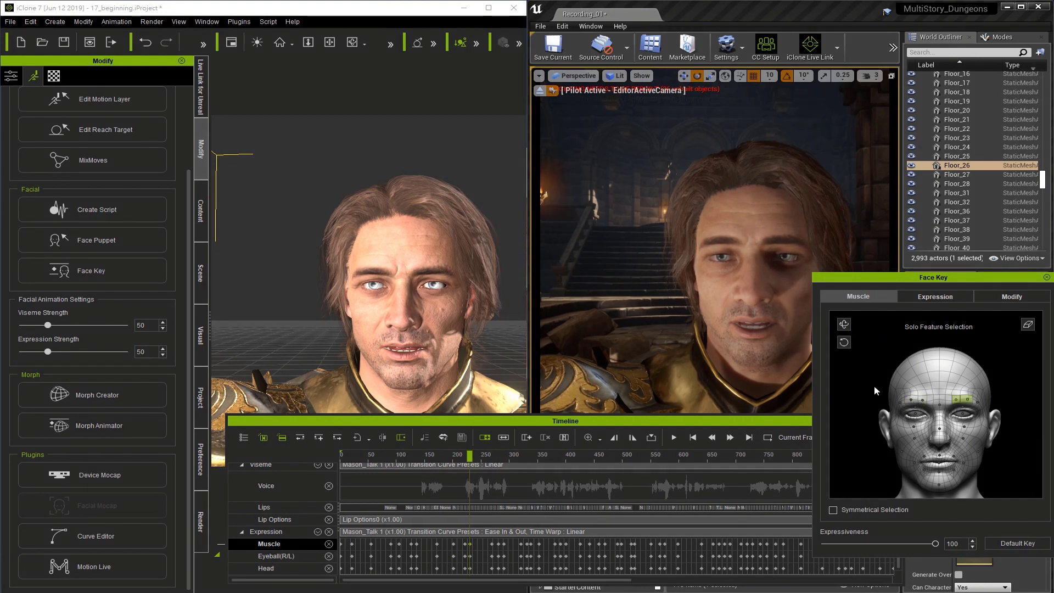
left_click(376, 453)
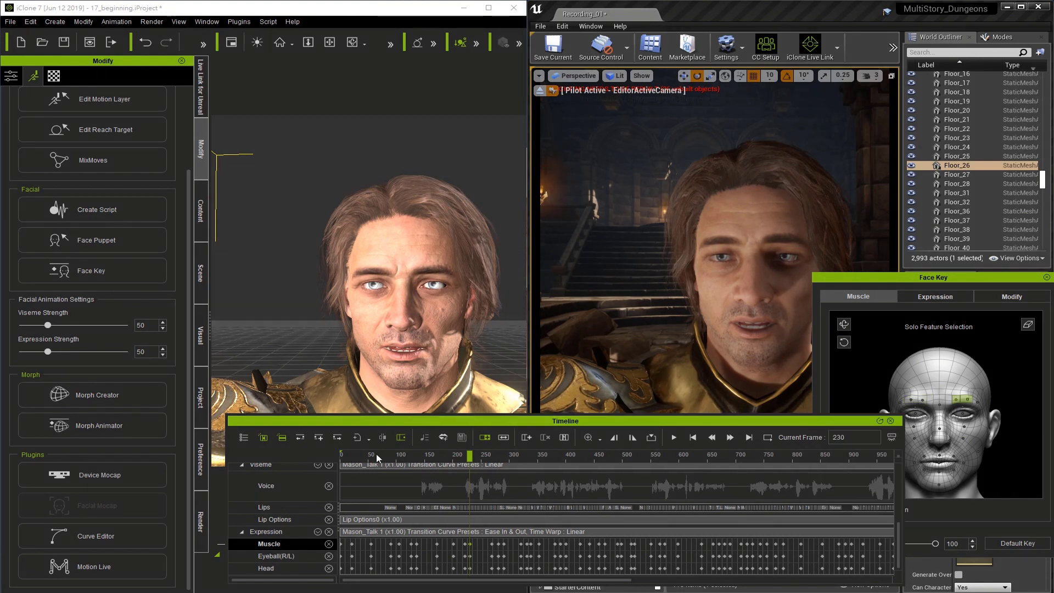
key("space")
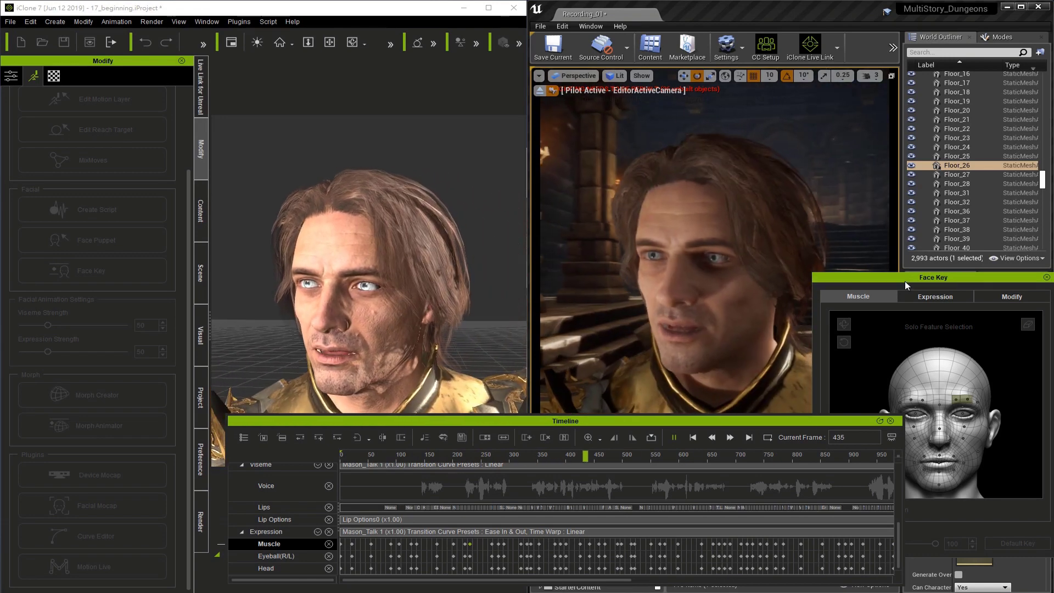
Step: Close Face Key and play the animation through to its end
left_click_drag(904, 281, 912, 335)
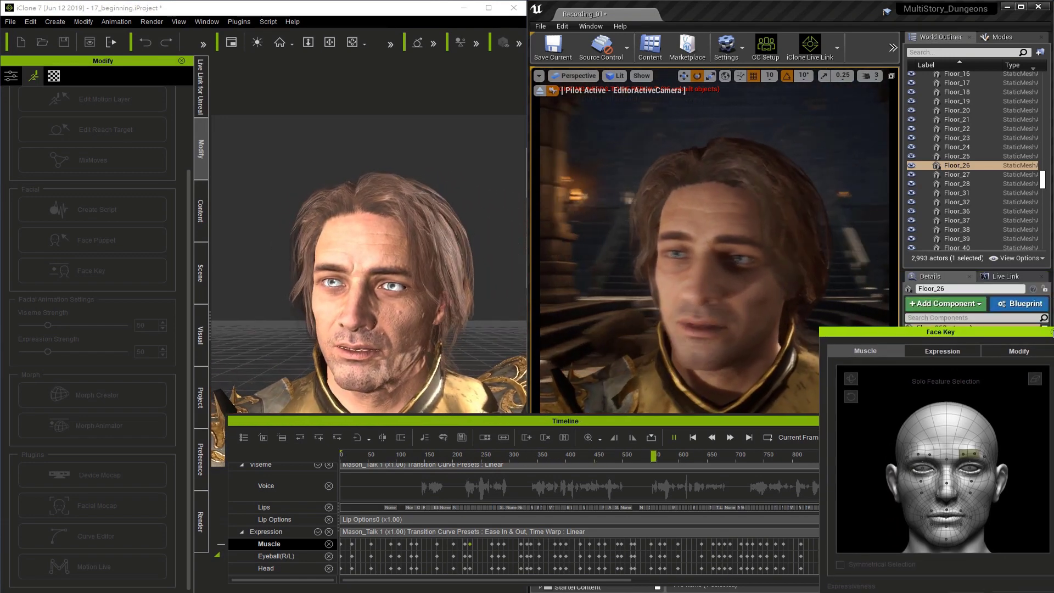
left_click(1051, 332)
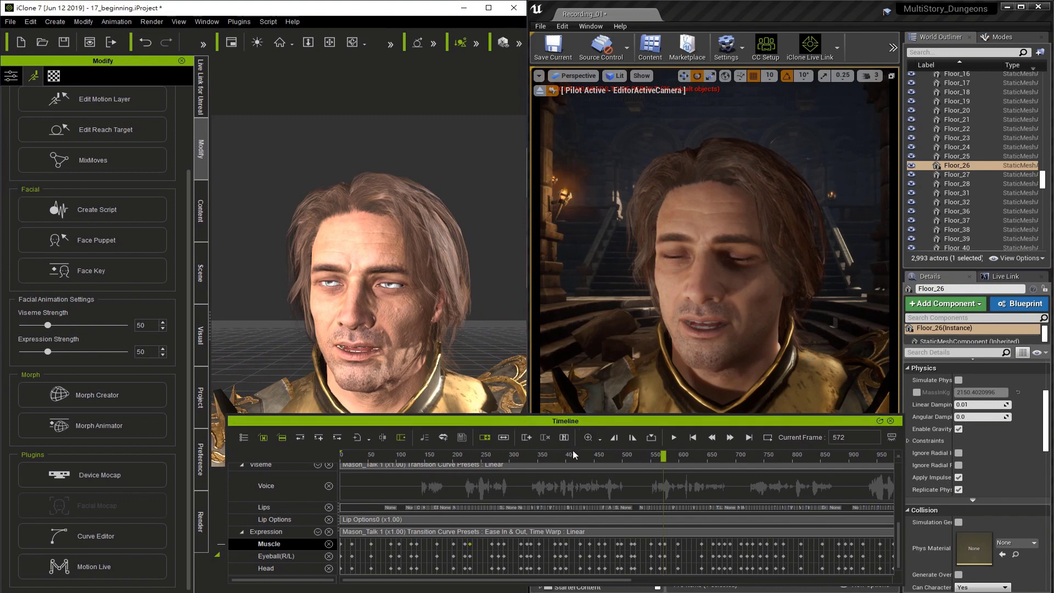
key("space")
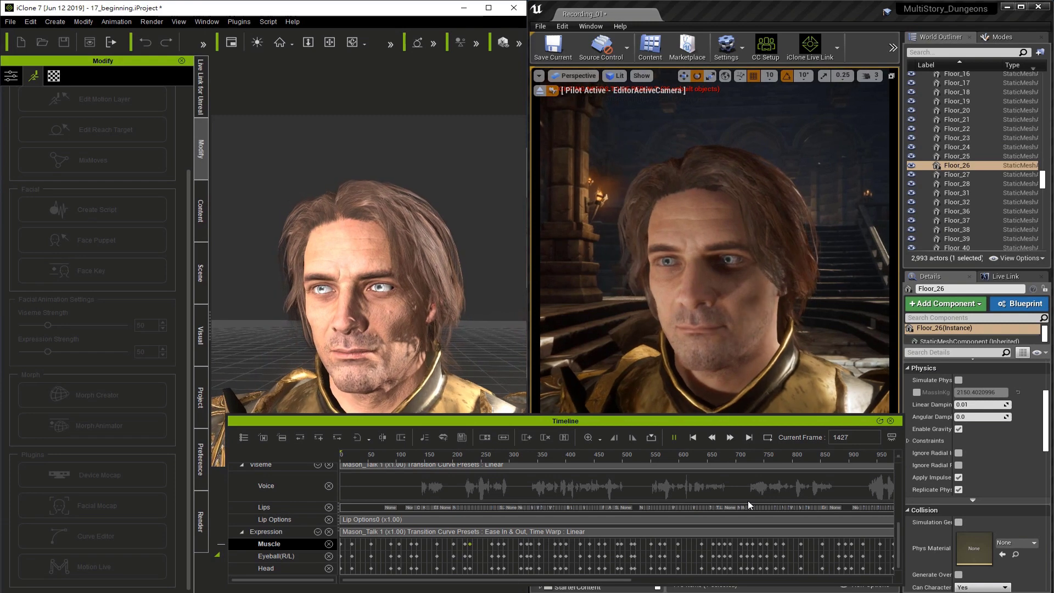
key("space")
Step: Play back the whole animation from the first frame and close the Timeline
left_click(692, 438)
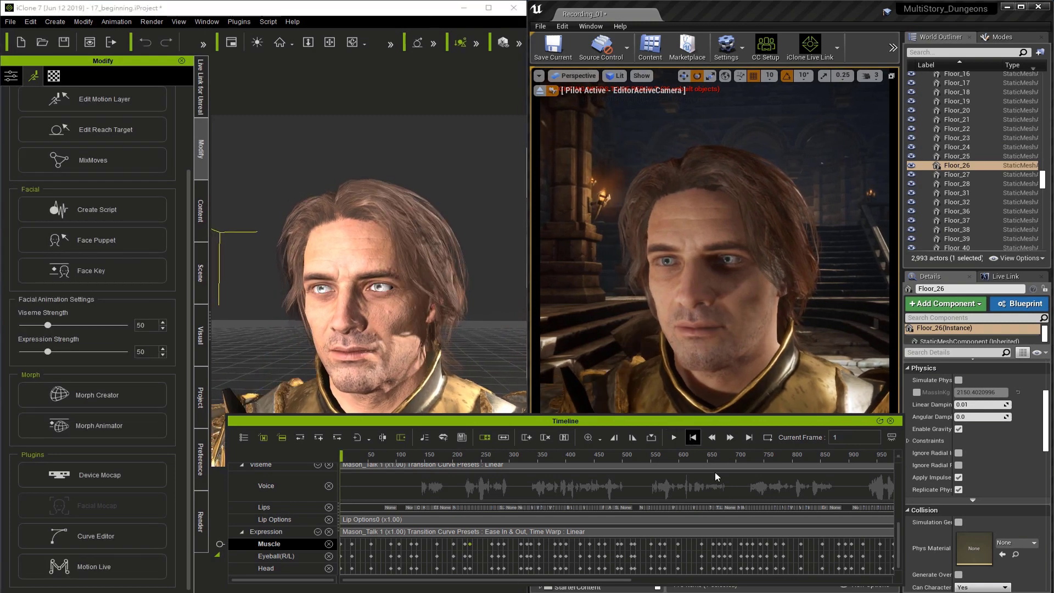
key("space")
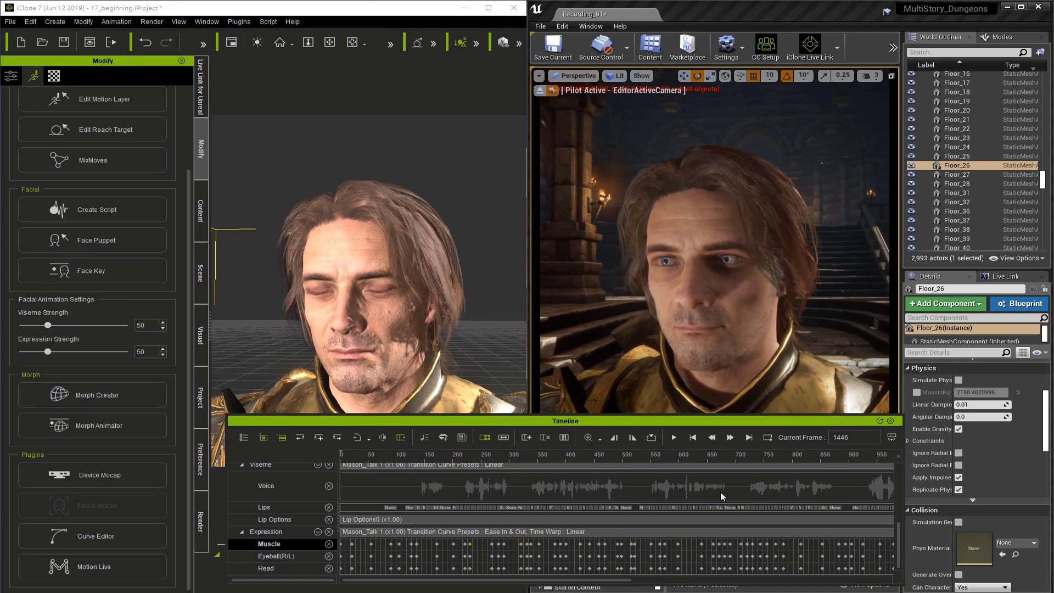
left_click(890, 421)
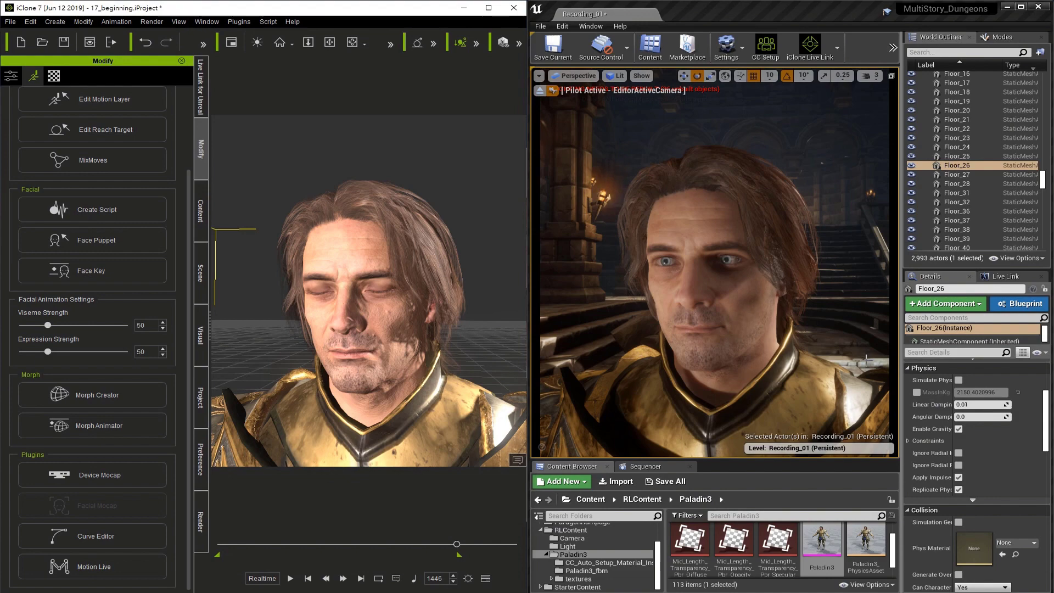